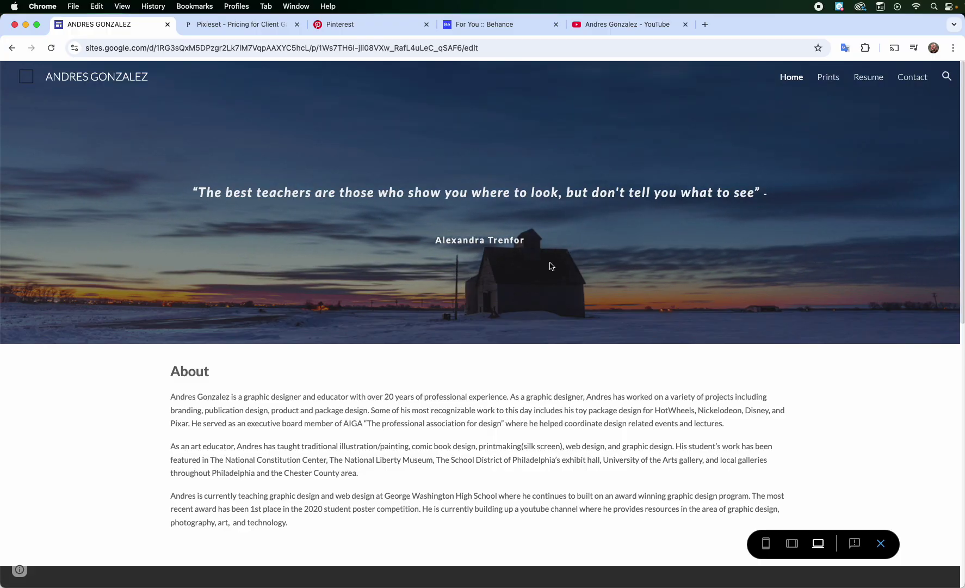
pyautogui.scroll(-5, 267, 313)
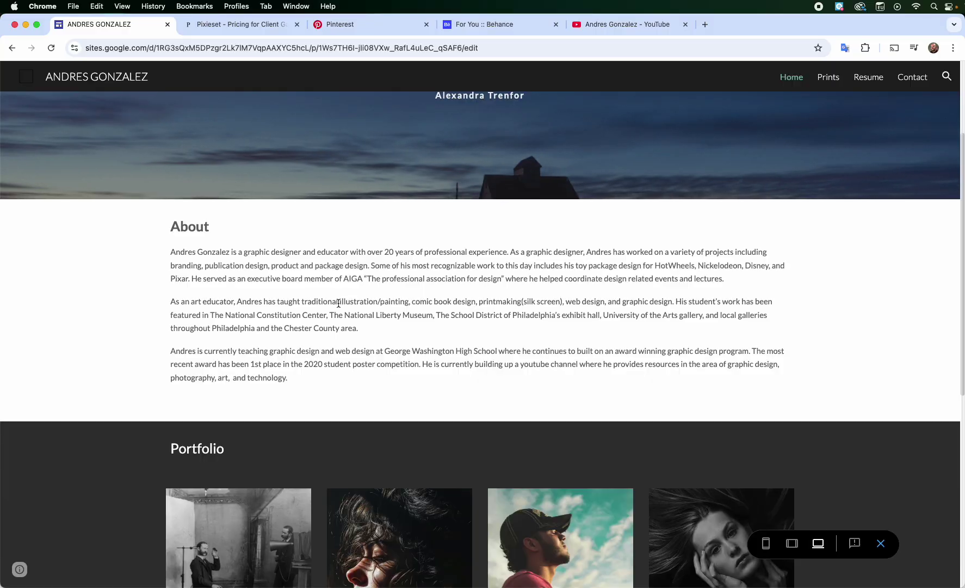
pyautogui.scroll(-10, 342, 297)
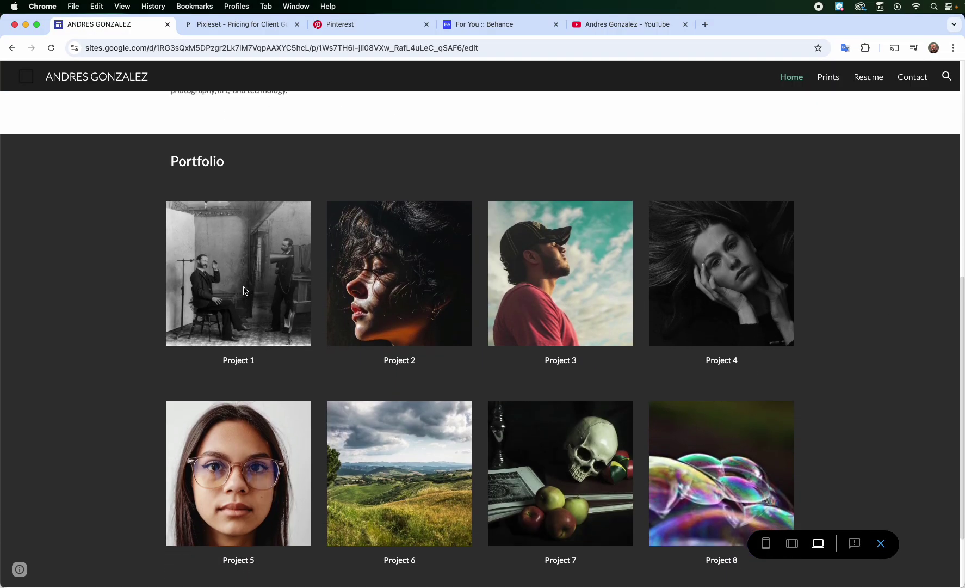
pyautogui.scroll(-4, 713, 341)
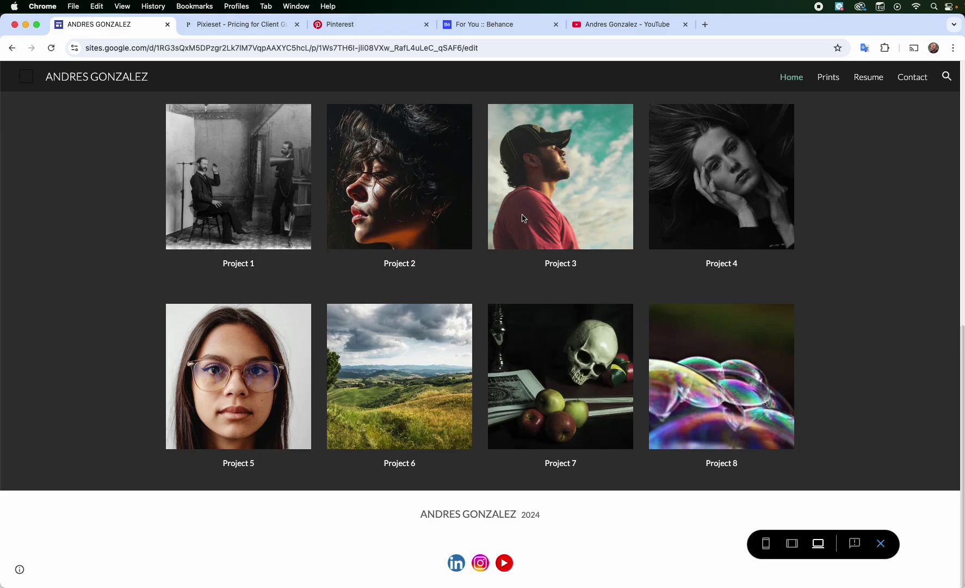
pyautogui.click(803, 79)
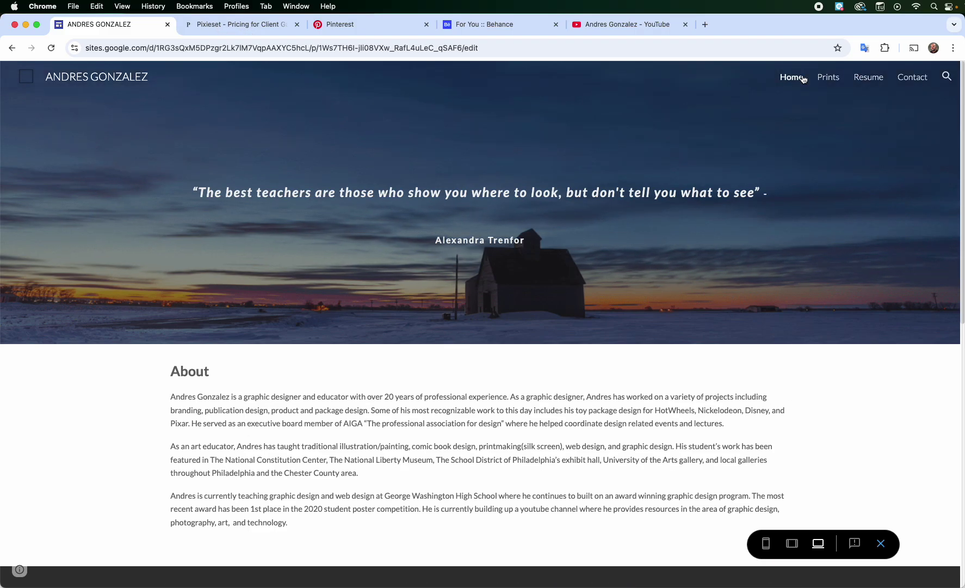
# Step: Browse Pixieset's client-gallery pricing table, from Free at $0 to Ultimate at $40/month
pyautogui.click(214, 26)
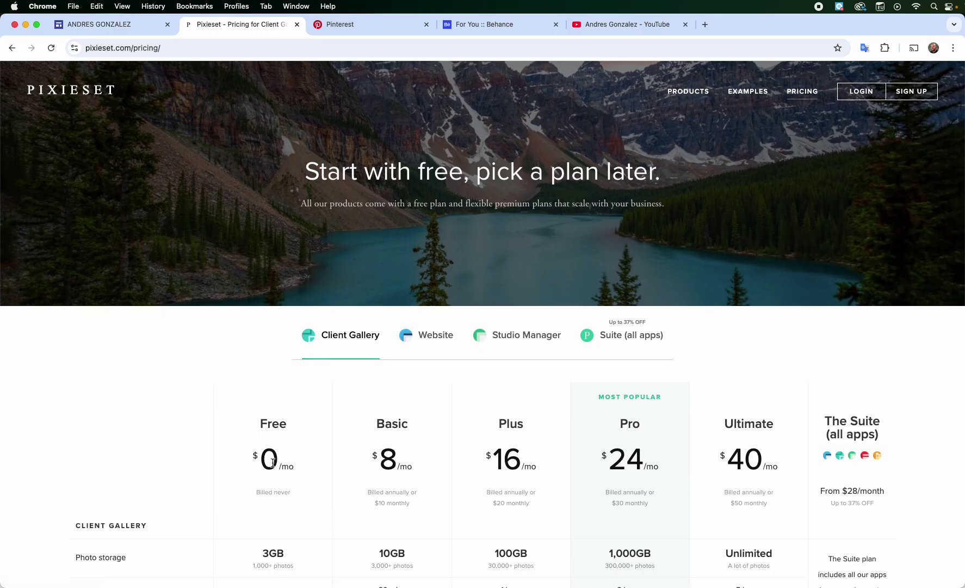
pyautogui.scroll(-3, 269, 455)
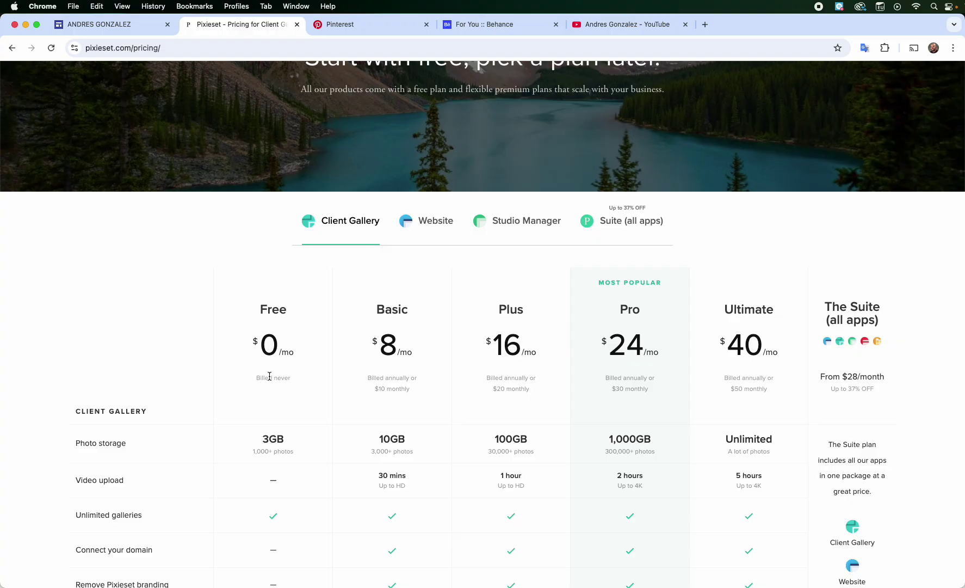
pyautogui.scroll(-6, 247, 386)
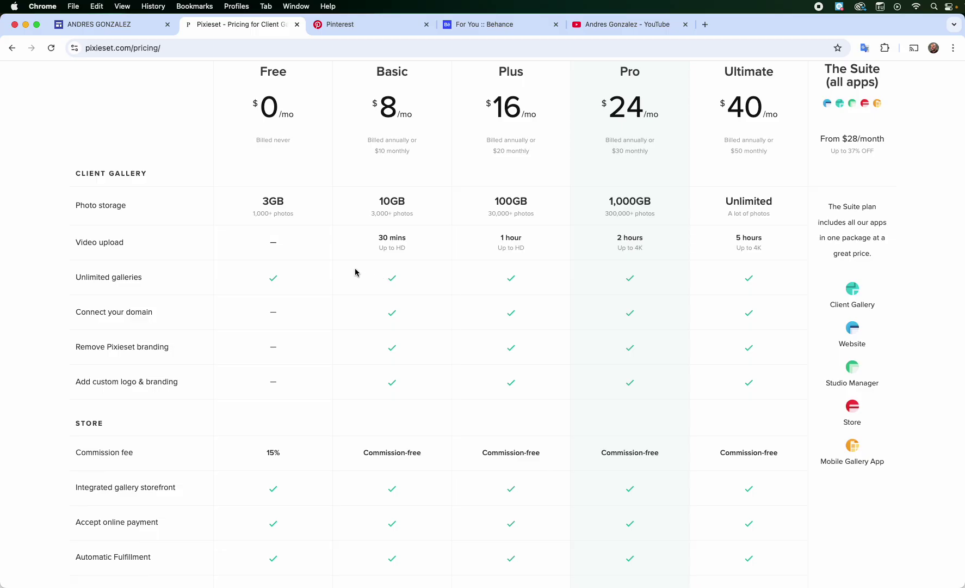
pyautogui.scroll(10, 348, 272)
pyautogui.moveTo(706, 94)
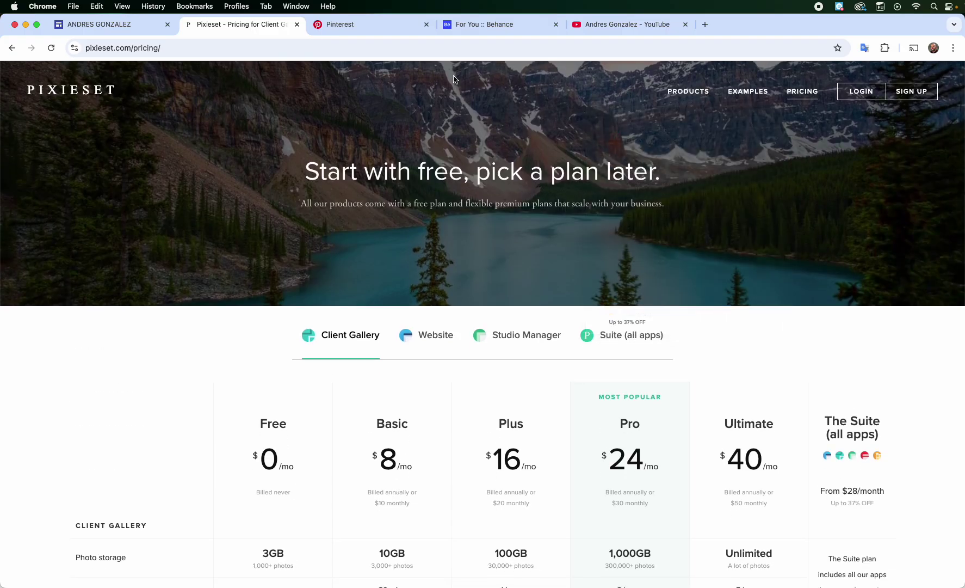
# Step: Look over Pinterest's 'modern webite' design pins, then switch to the Behance For You feed
pyautogui.click(353, 24)
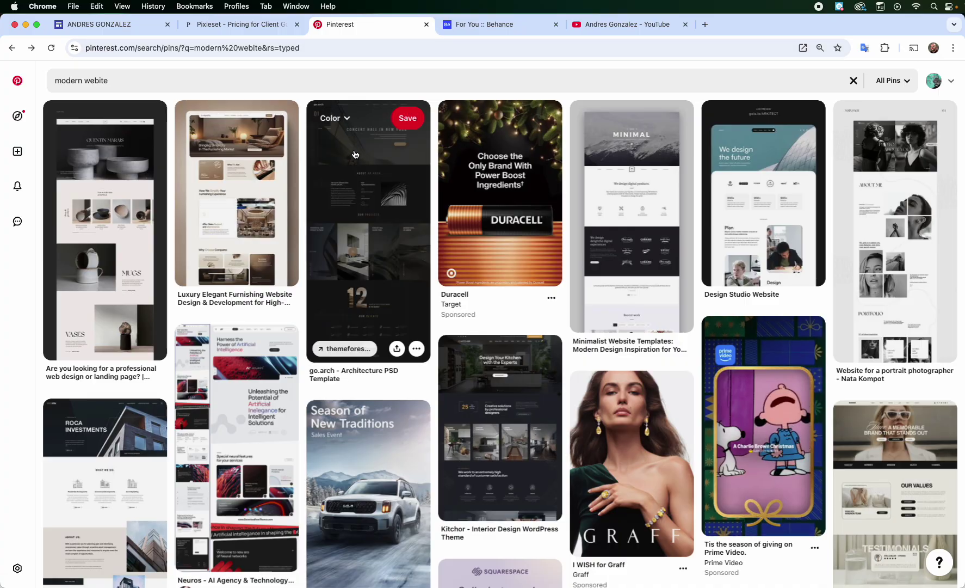
pyautogui.click(472, 26)
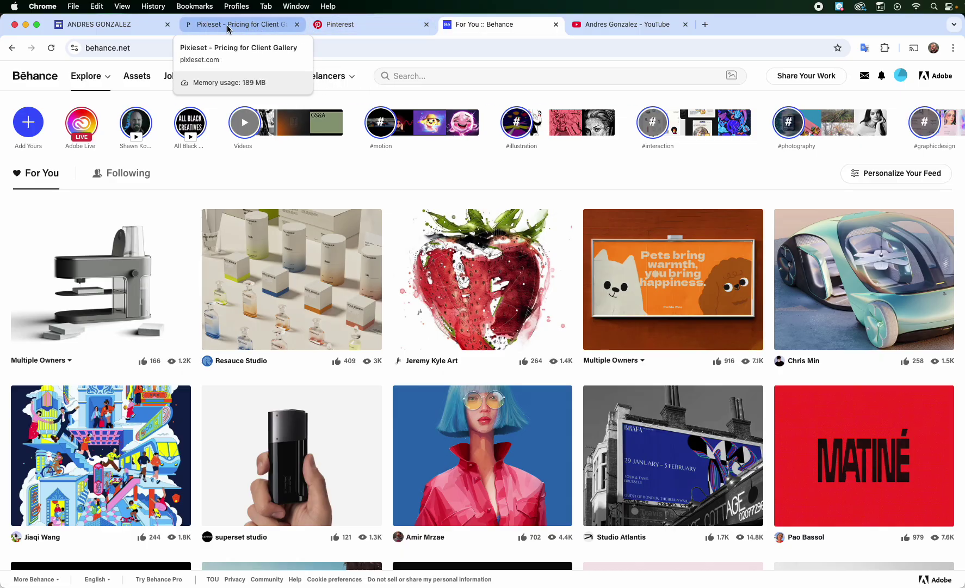
# Step: Preview the portfolio at Phone, Tablet and Large screen widths, then exit the preview
pyautogui.click(113, 26)
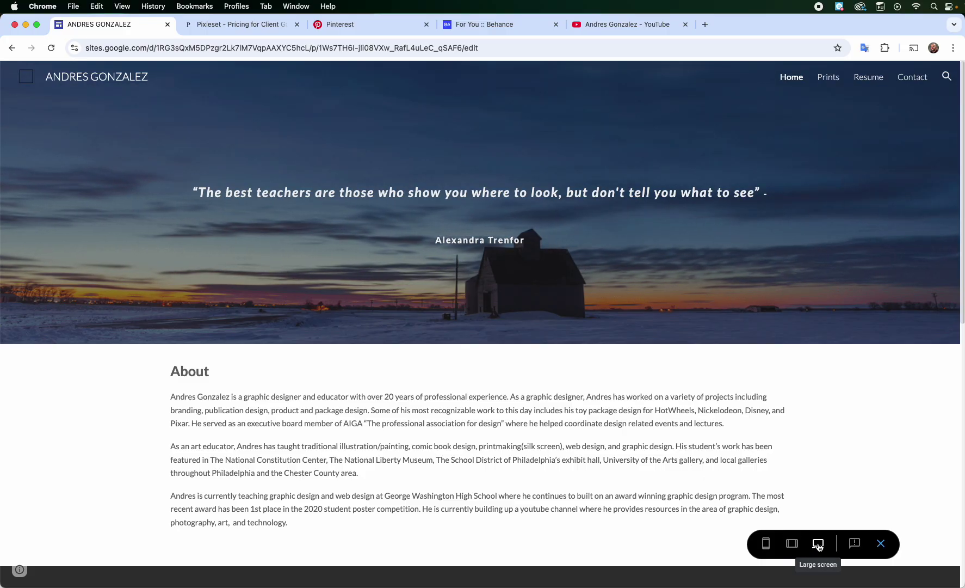
pyautogui.click(765, 546)
pyautogui.scroll(-15, 435, 305)
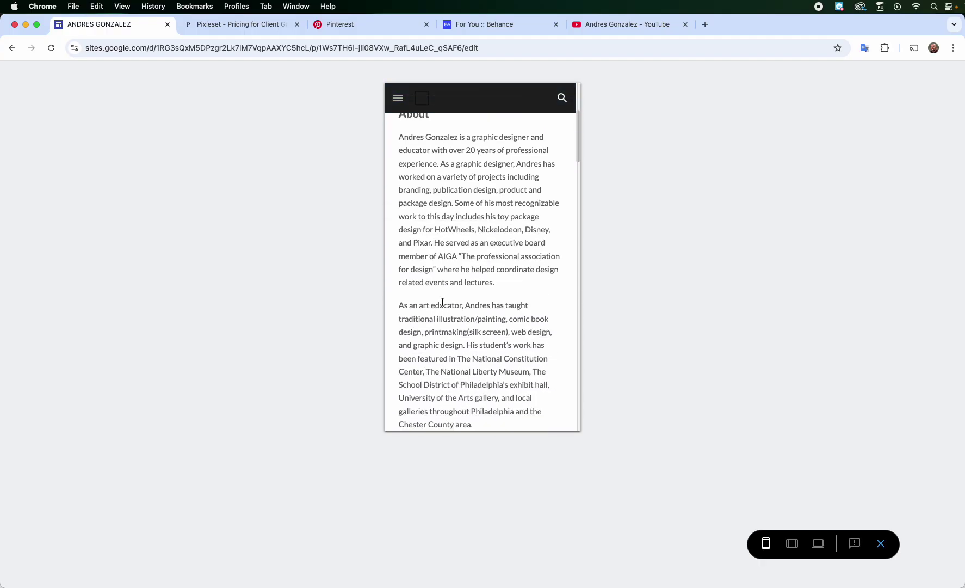
pyautogui.scroll(-3, 446, 310)
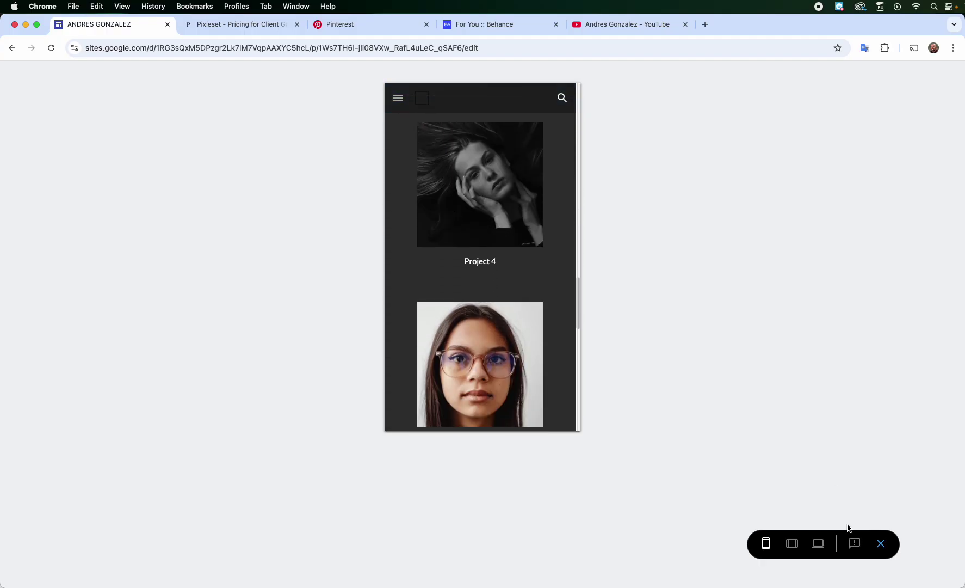
pyautogui.click(797, 544)
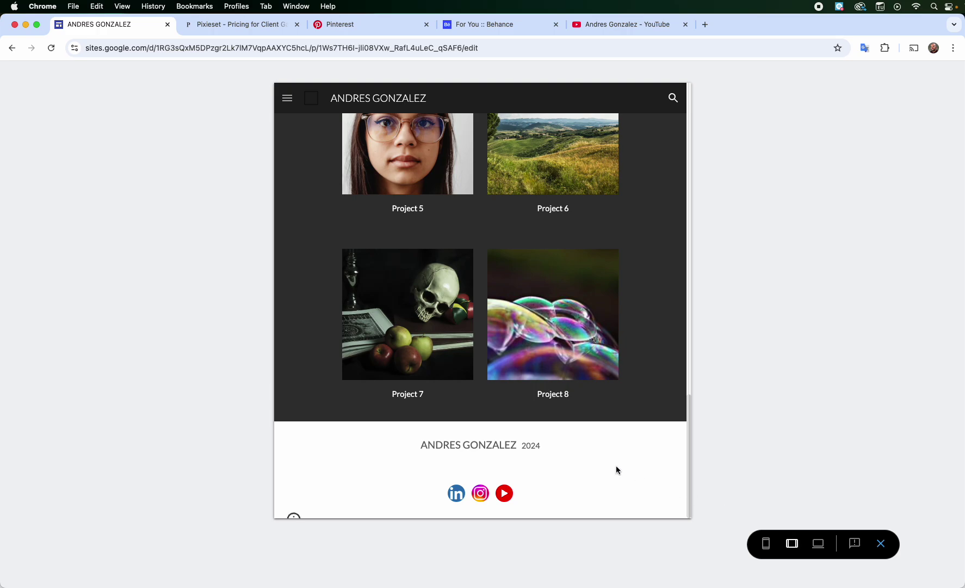
pyautogui.scroll(15, 616, 465)
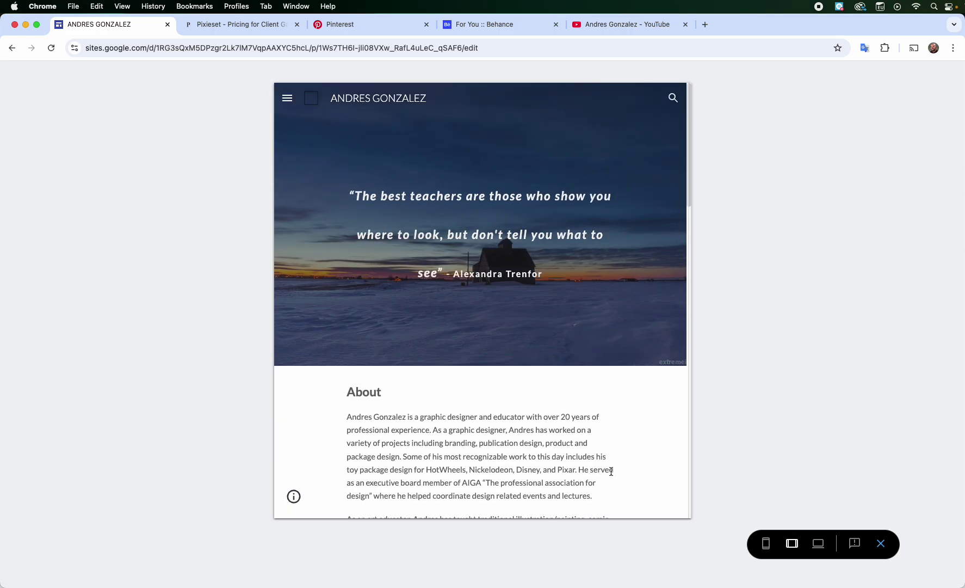
pyautogui.click(766, 544)
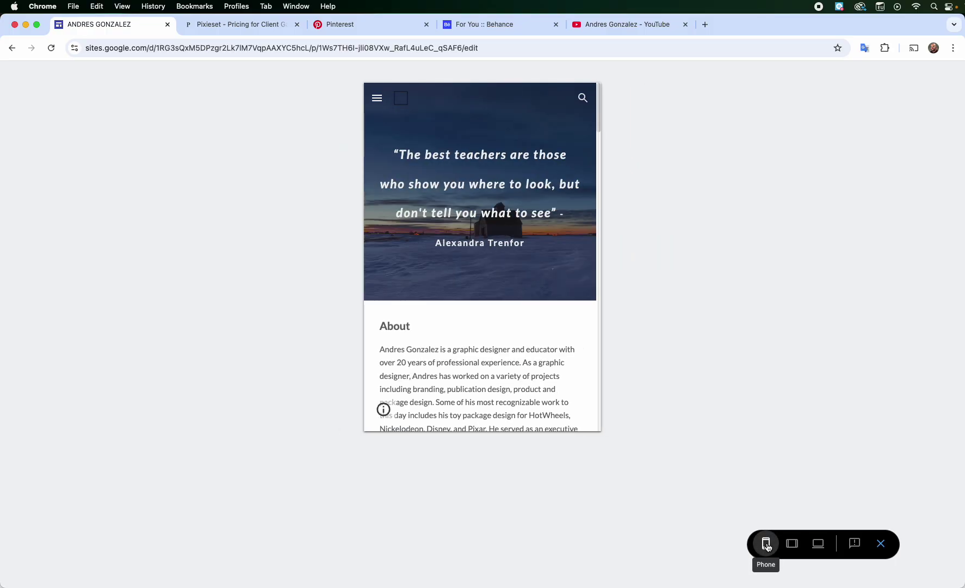
pyautogui.click(792, 543)
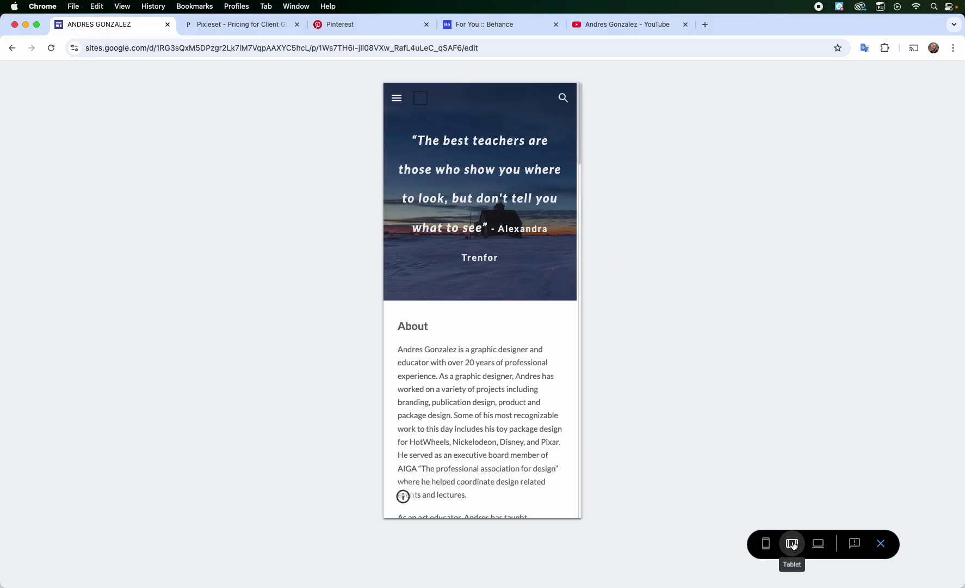
pyautogui.click(818, 543)
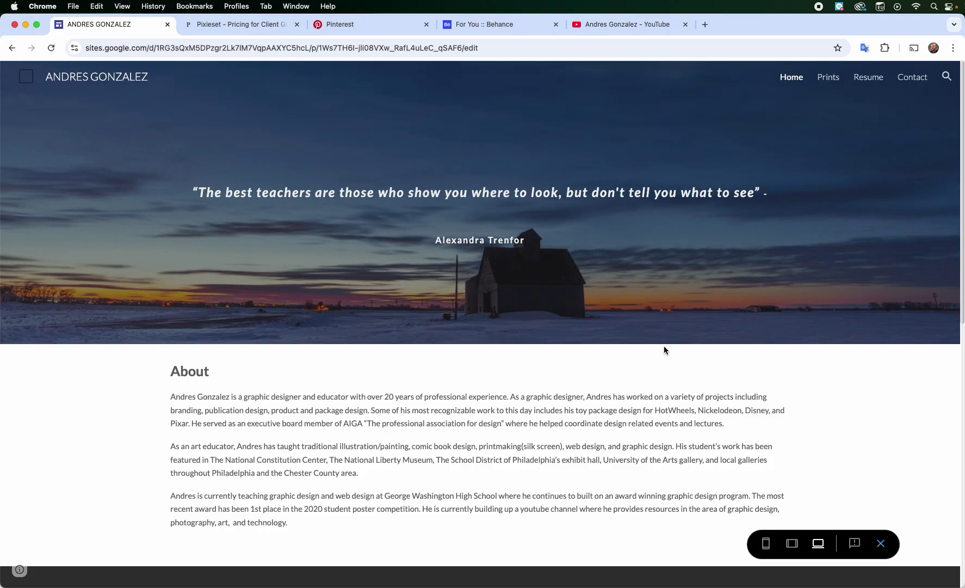
pyautogui.click(882, 543)
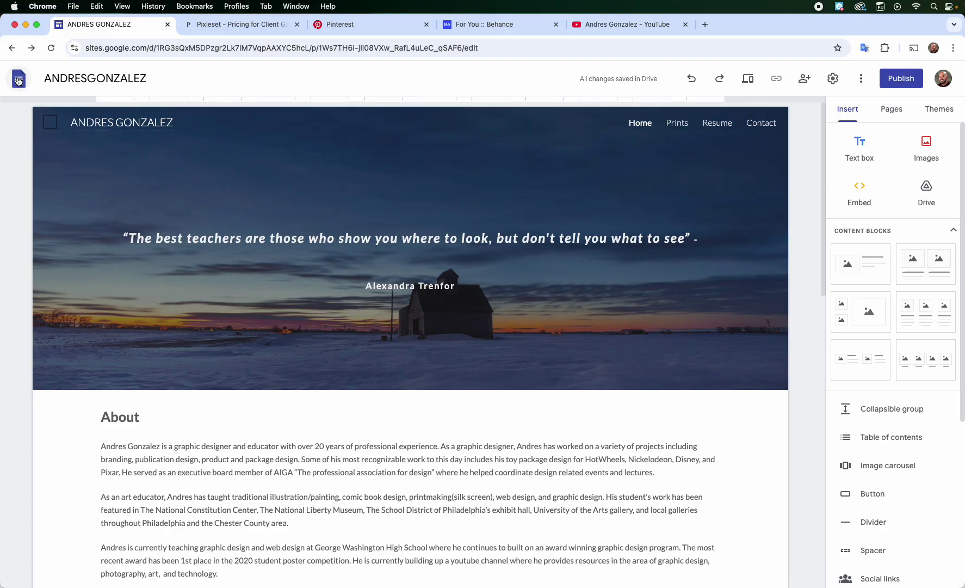
# Step: From the Sites home page, create a Blank site and select its site name field
pyautogui.click(18, 81)
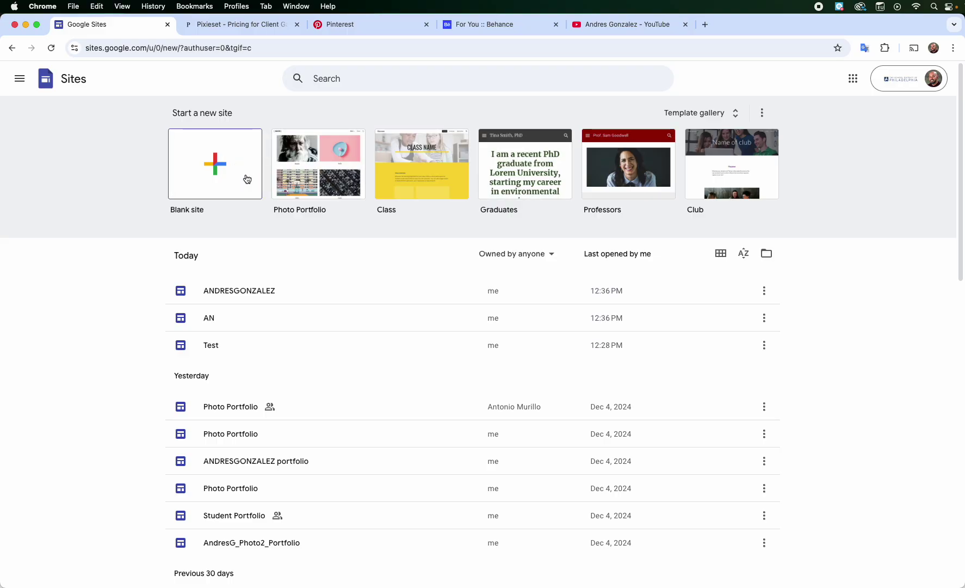
pyautogui.click(221, 173)
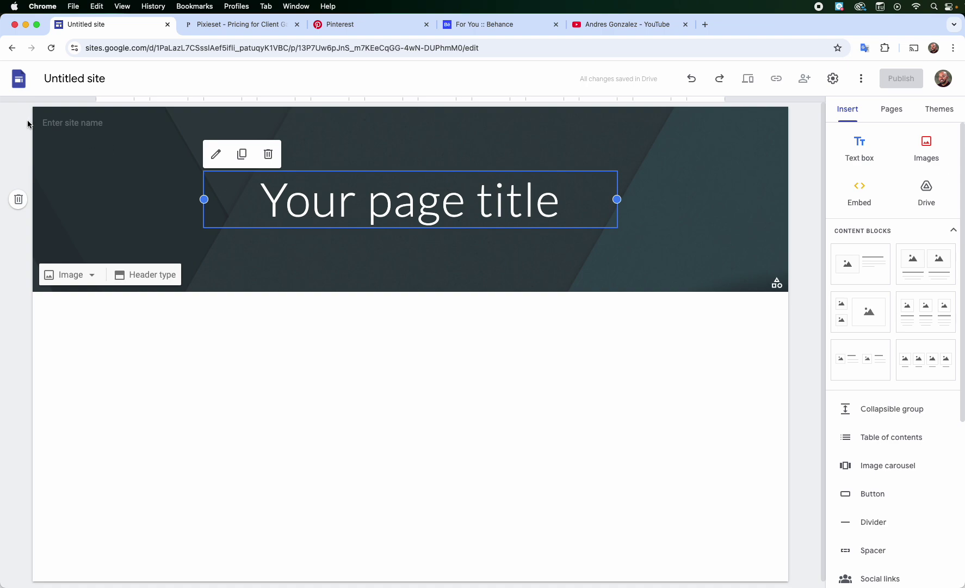
pyautogui.click(78, 123)
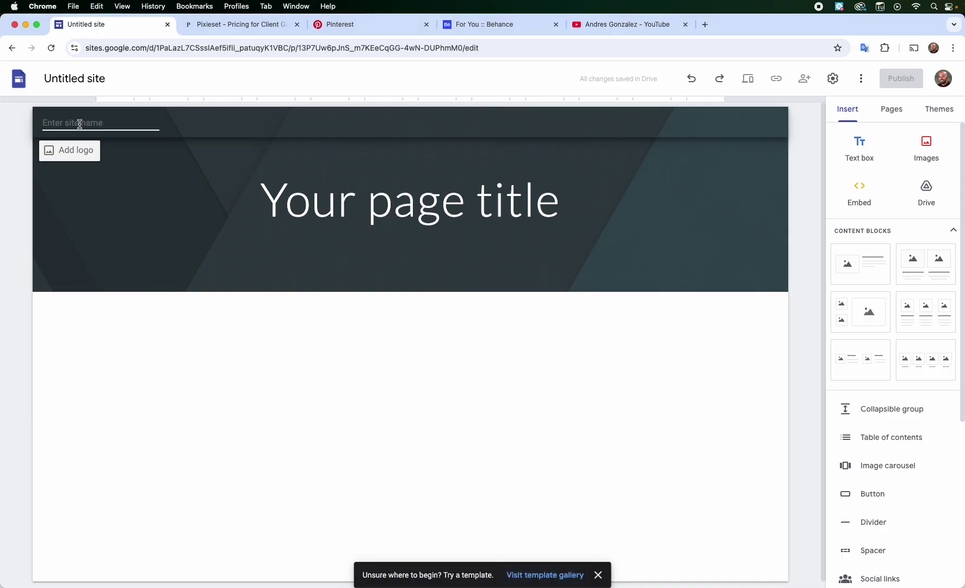
# Step: Name the site after its owner and change the header title to "Keep on swimming, widened to one line
pyautogui.write('ANDRES GONZALEZ')
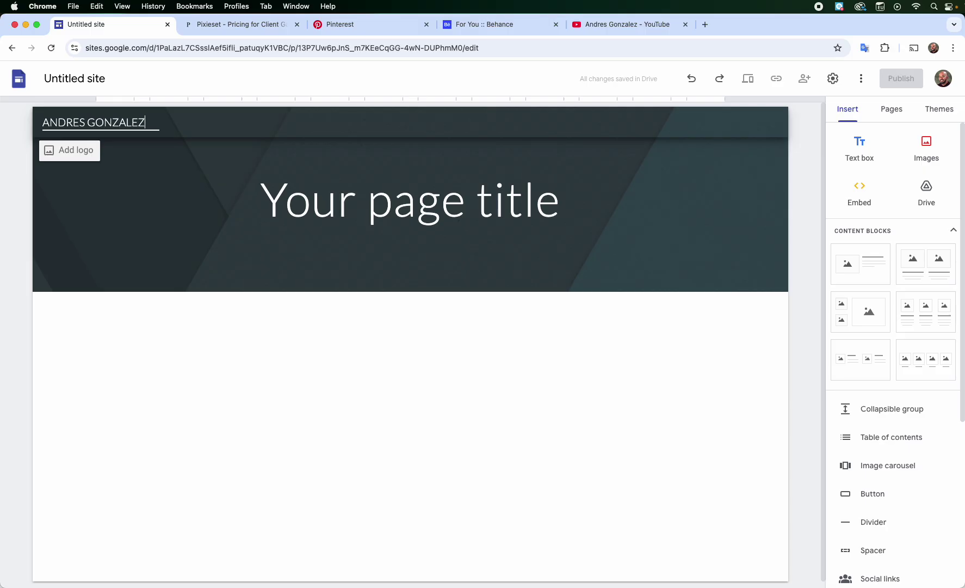
pyautogui.click(337, 204)
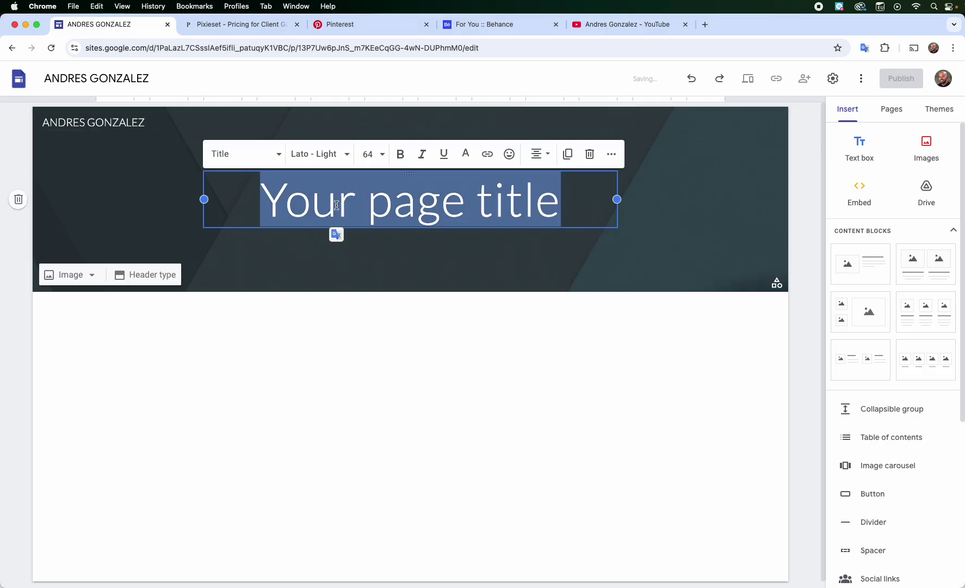
pyautogui.write('""')
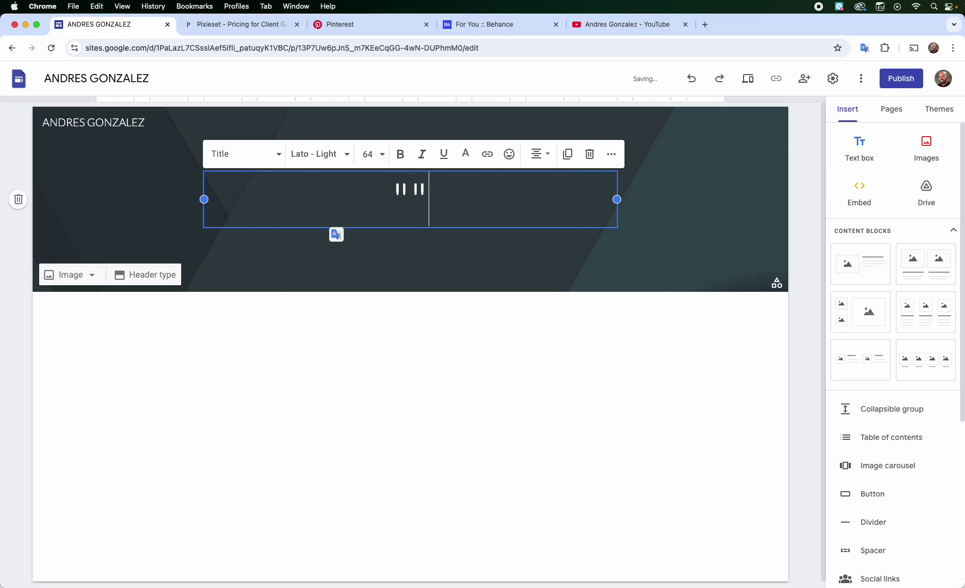
pyautogui.write('Keep on ')
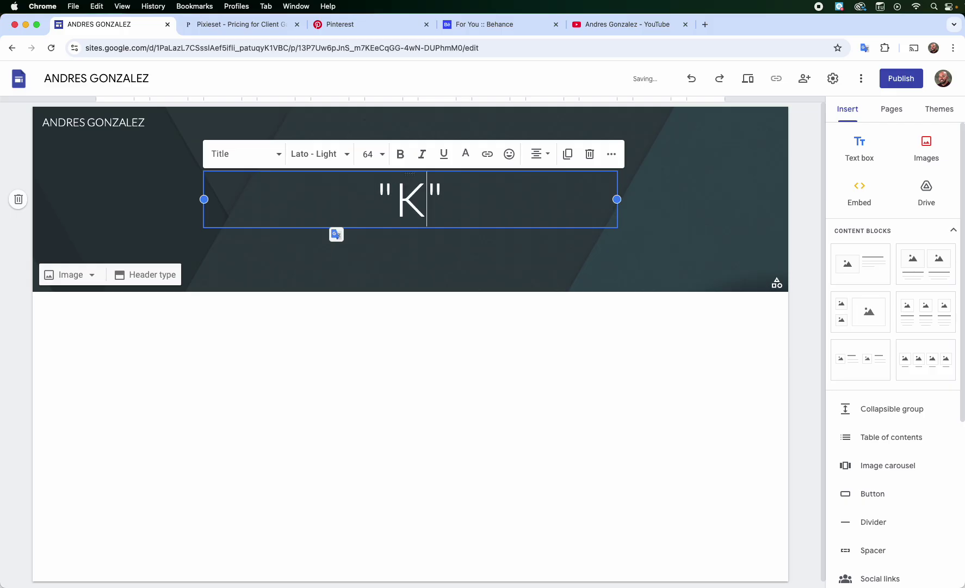
pyautogui.write('swimming')
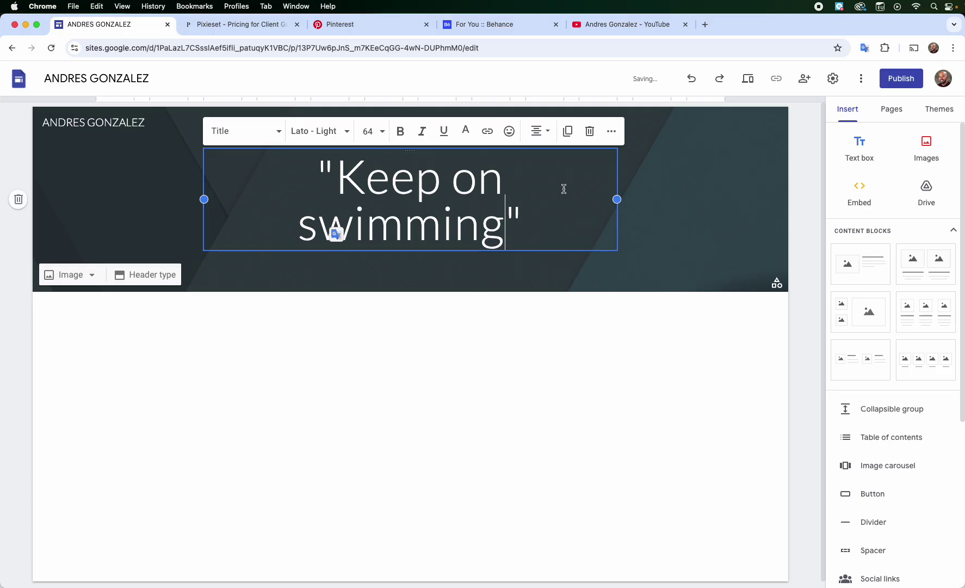
pyautogui.moveTo(617, 199); pyautogui.dragTo(725, 206)
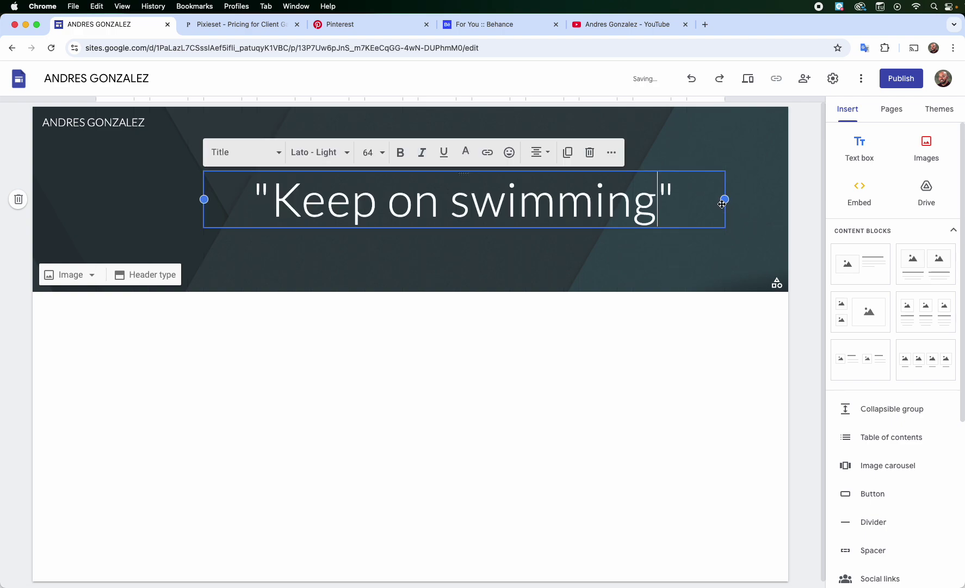
pyautogui.moveTo(203, 199); pyautogui.dragTo(100, 202)
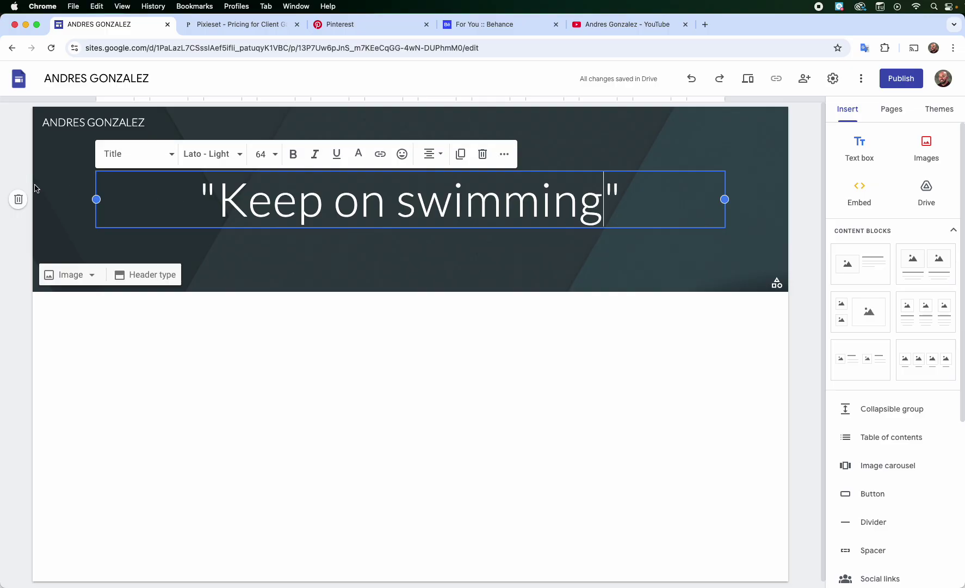
pyautogui.tripleClick(223, 207)
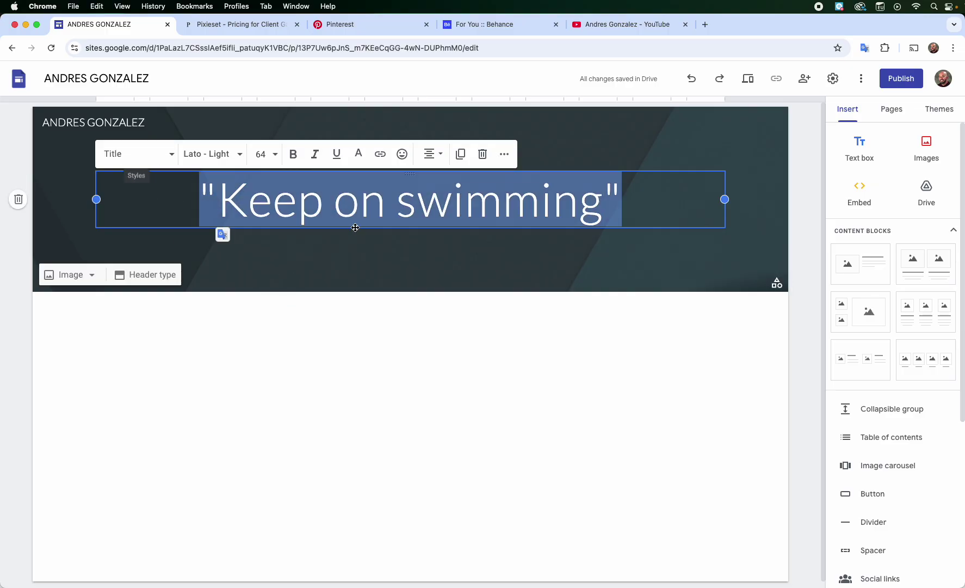
pyautogui.moveTo(724, 199)
pyautogui.mouseDown()
pyautogui.moveTo(592, 199)
pyautogui.moveTo(724, 201)
pyautogui.mouseUp()
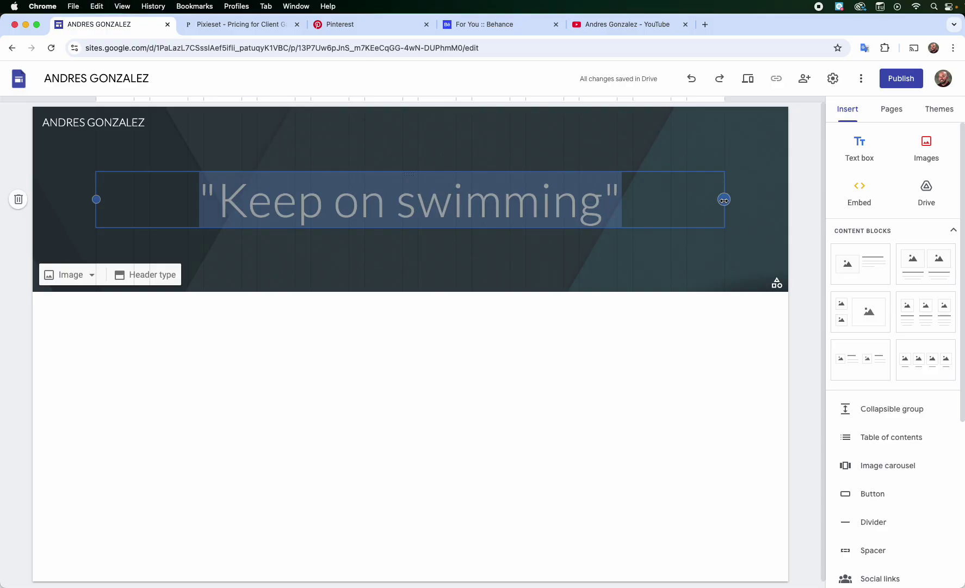
pyautogui.moveTo(724, 201)
pyautogui.mouseDown()
pyautogui.moveTo(669, 202)
pyautogui.moveTo(717, 199)
pyautogui.mouseUp()
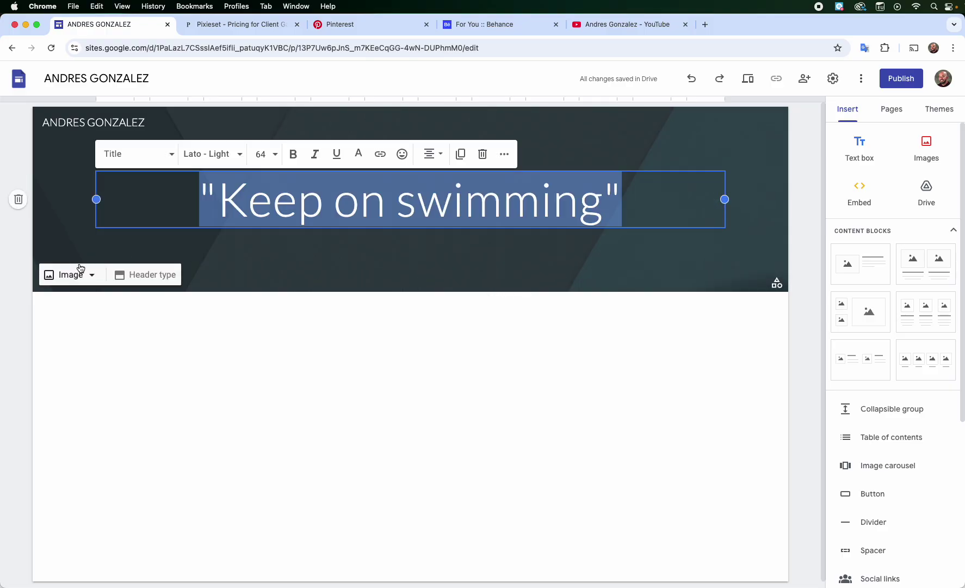
# Step: Change the header type to Large banner and bring up the header's Image options
pyautogui.click(148, 279)
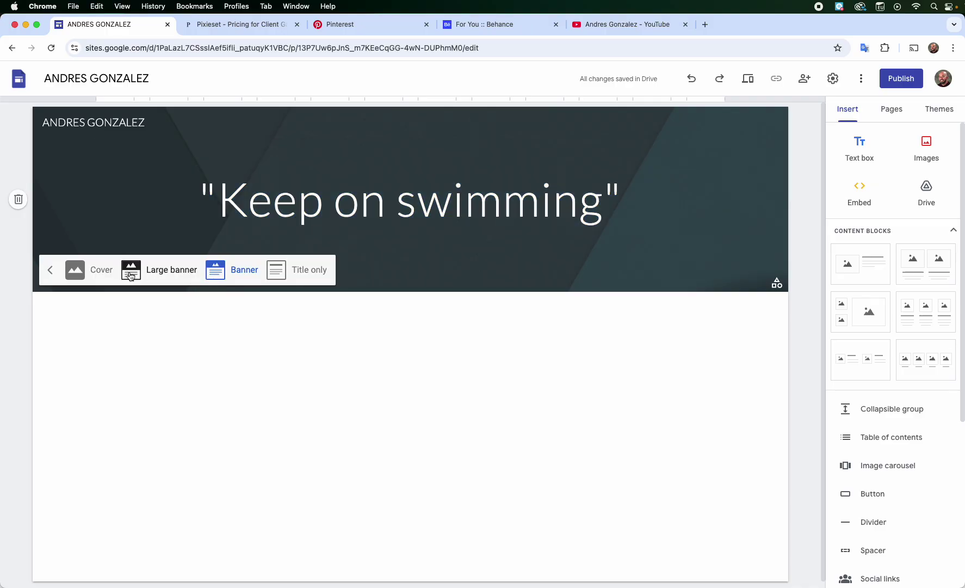
pyautogui.click(130, 271)
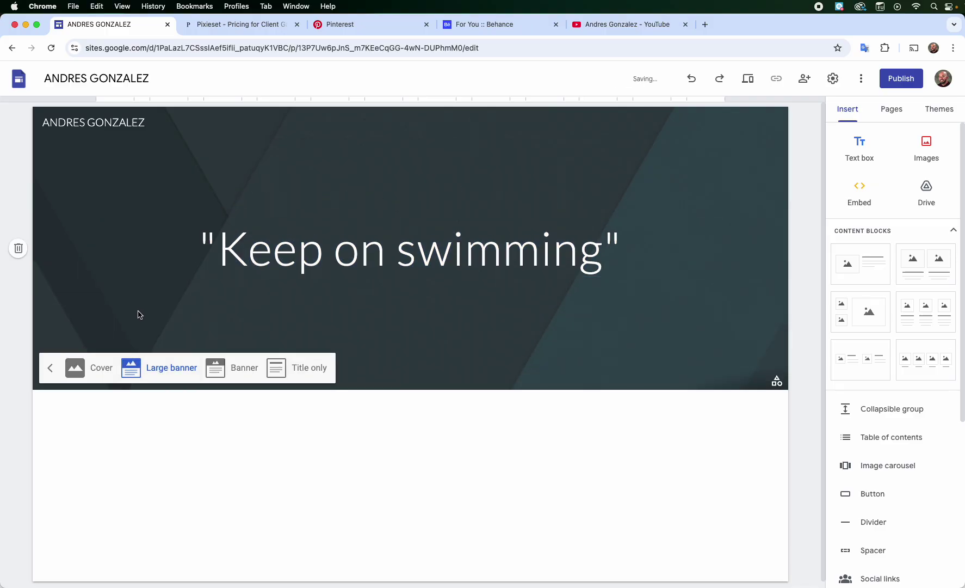
pyautogui.click(49, 368)
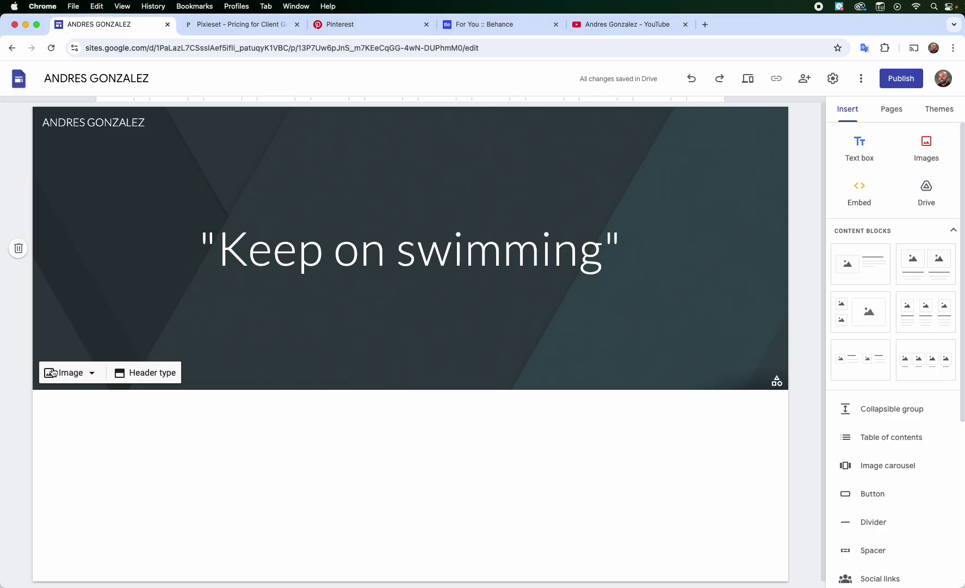
pyautogui.click(76, 374)
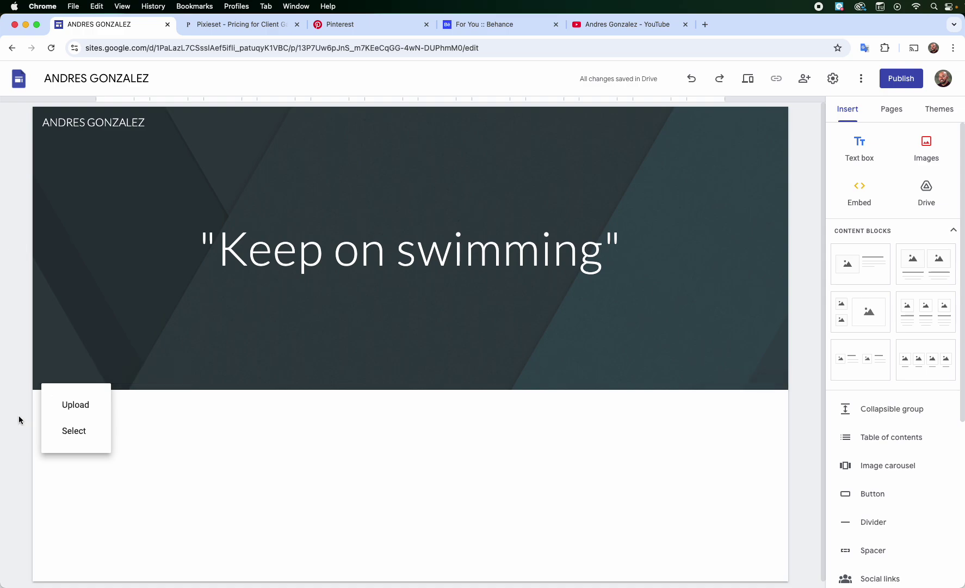
# Step: Insert a Google Images 'photography' photo of a man holding a camera as the header background
pyautogui.click(78, 436)
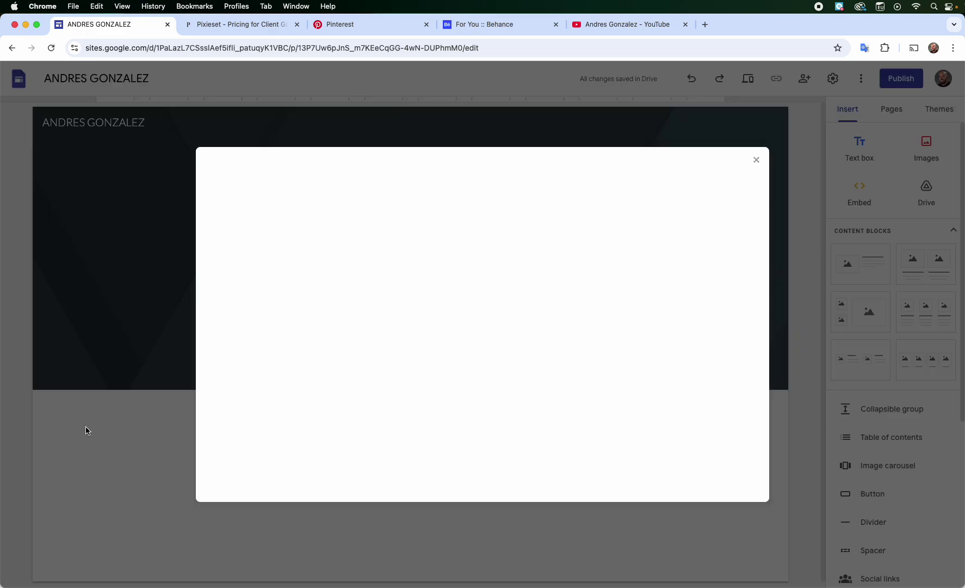
pyautogui.click(335, 204)
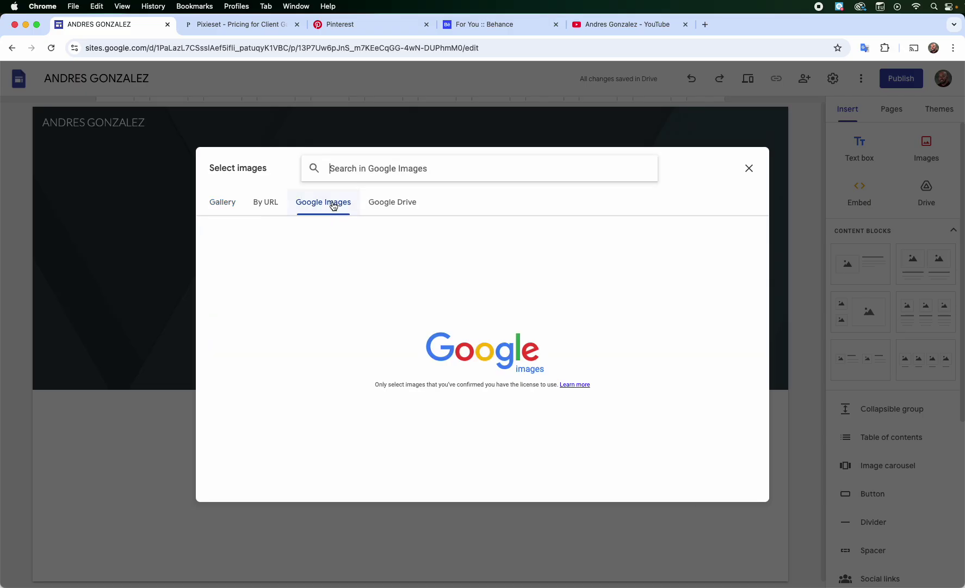
pyautogui.click(387, 167)
pyautogui.write('photograph')
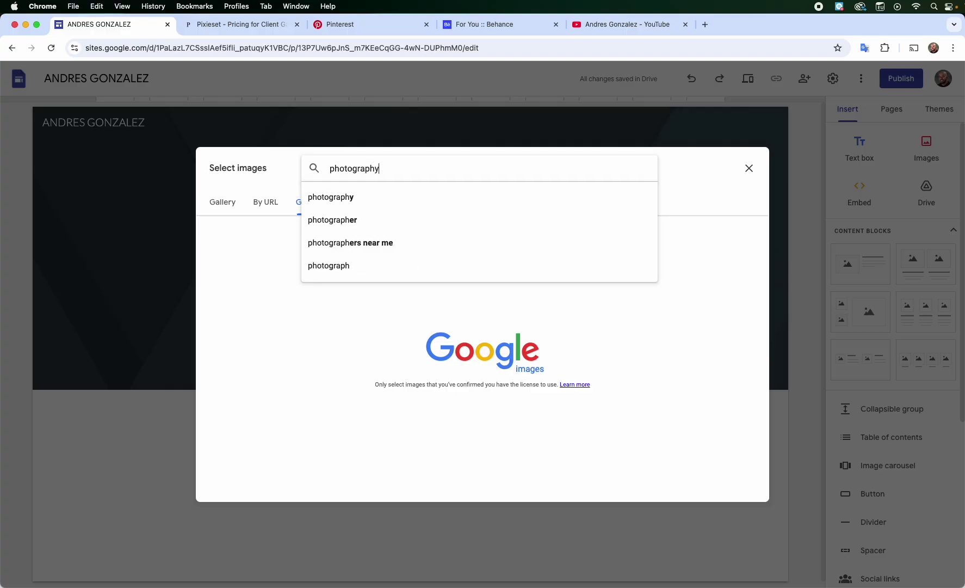
pyautogui.write('y')
pyautogui.press('Return')
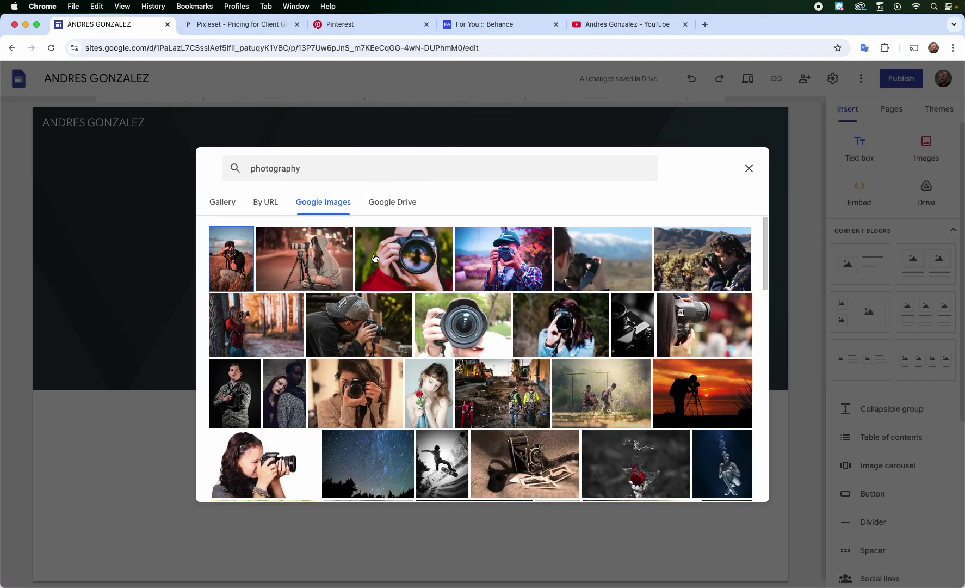
pyautogui.click(231, 265)
pyautogui.doubleClick(230, 265)
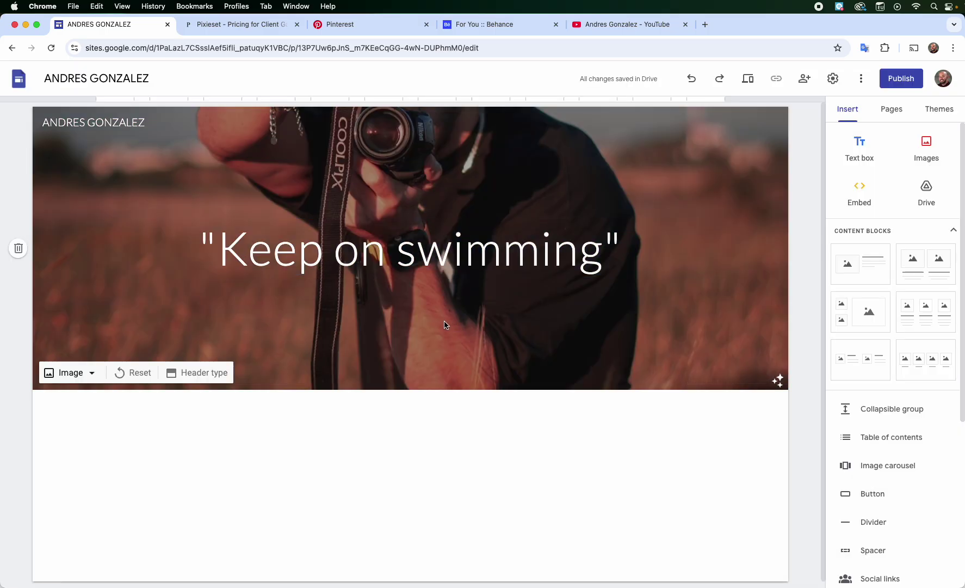
pyautogui.doubleClick(439, 323)
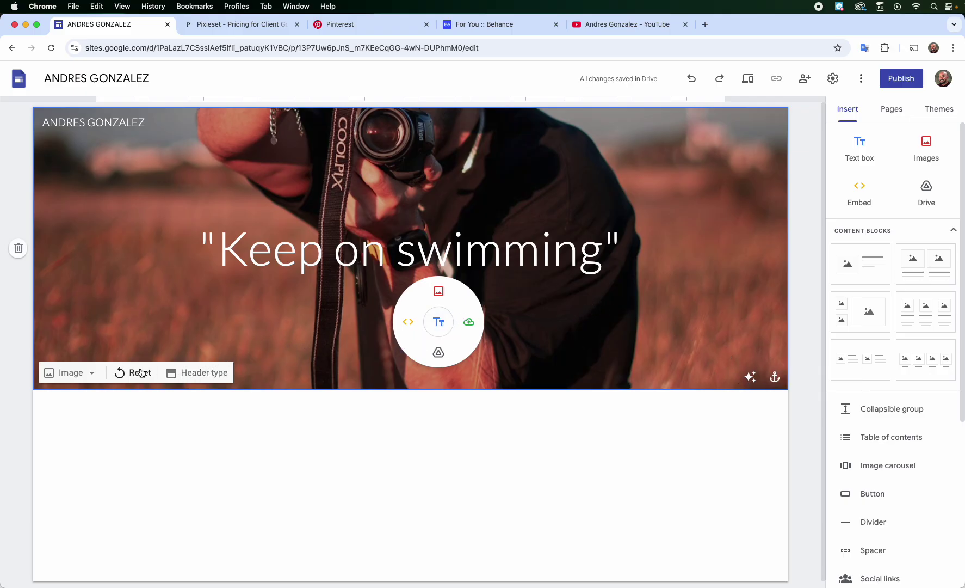
pyautogui.click(86, 375)
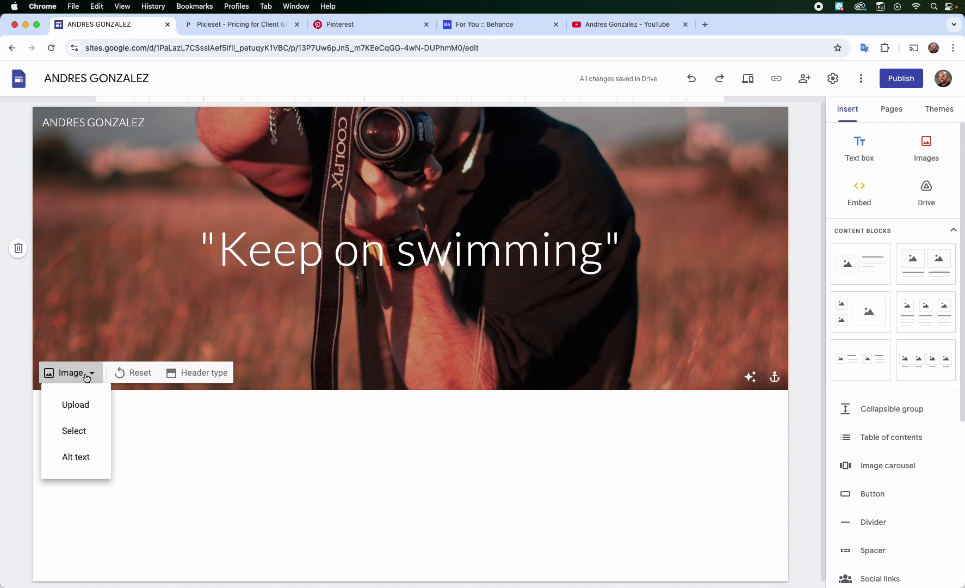
pyautogui.doubleClick(301, 324)
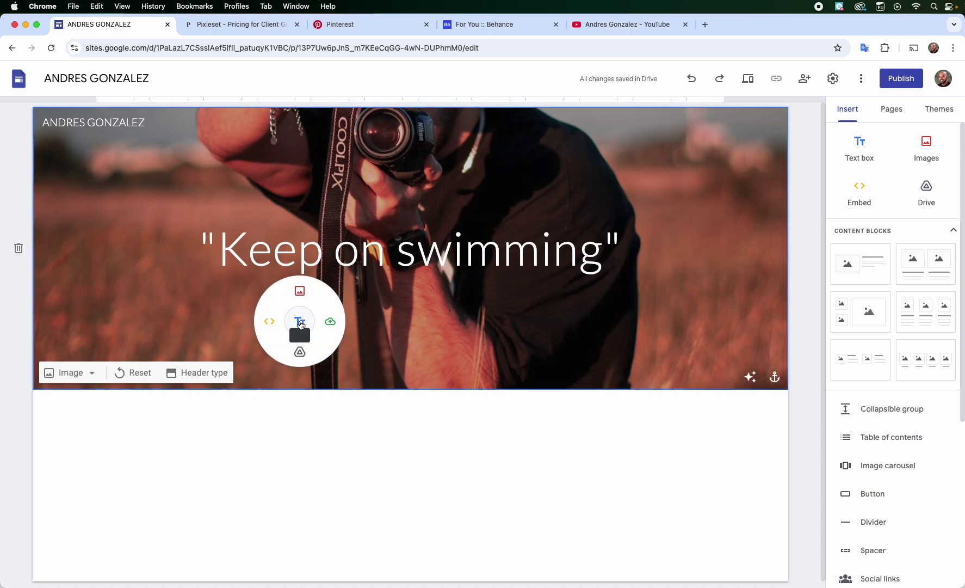
pyautogui.click(516, 324)
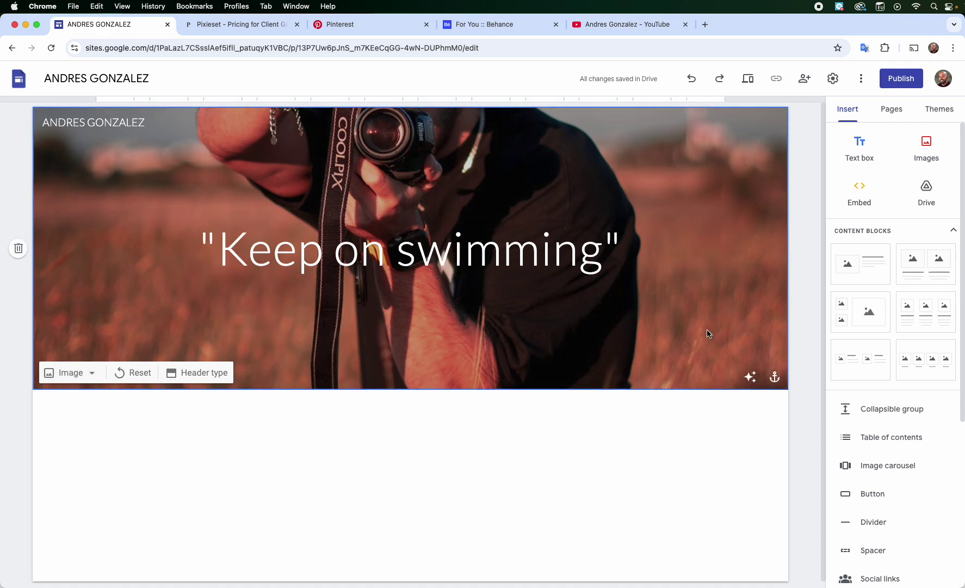
pyautogui.click(776, 381)
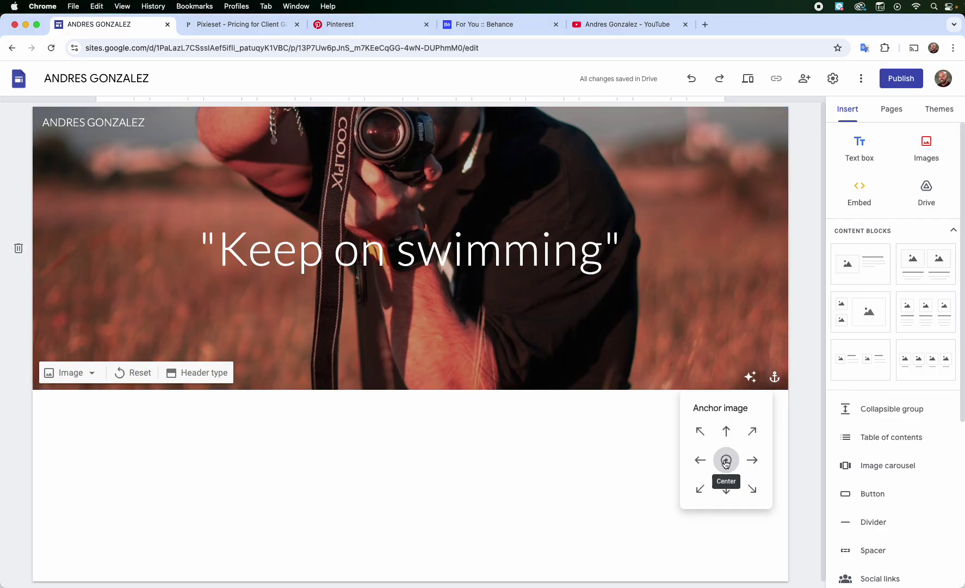
pyautogui.click(726, 433)
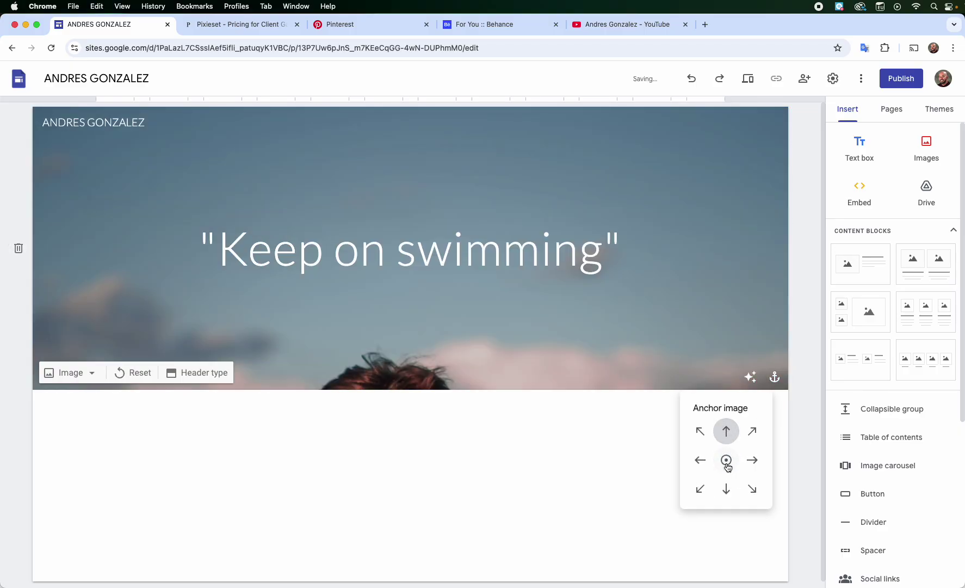
pyautogui.click(727, 488)
pyautogui.click(726, 460)
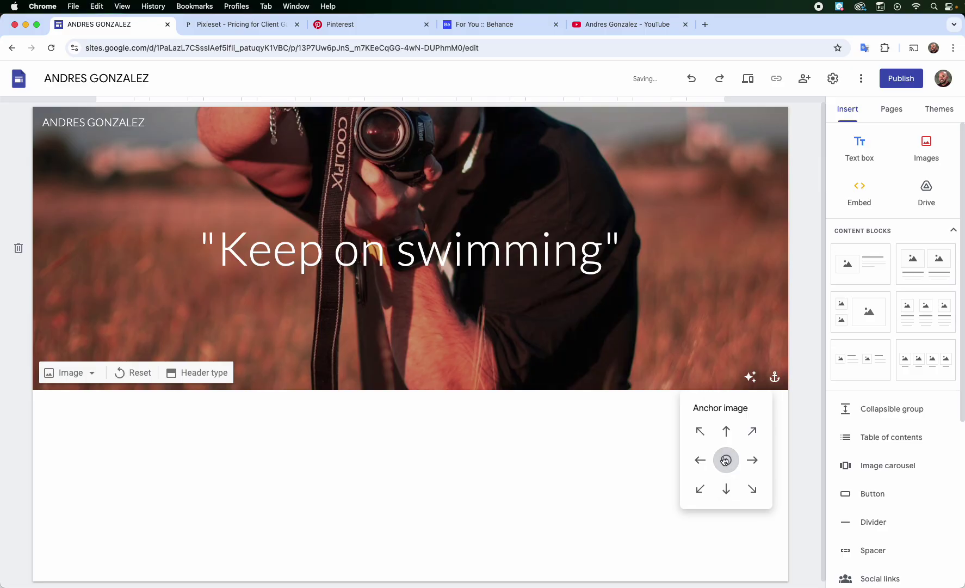
pyautogui.click(581, 424)
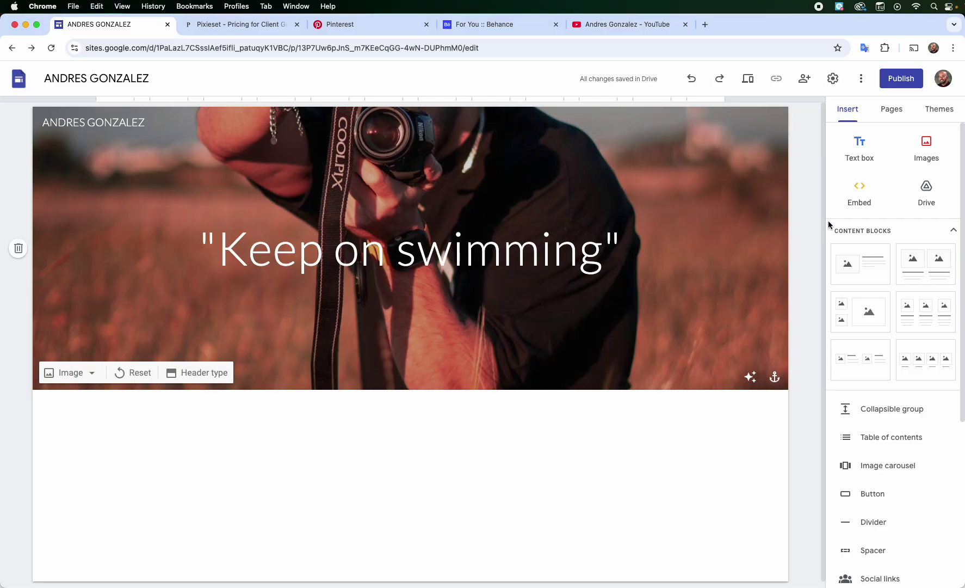
# Step: Add a text box below the header with 'About me:' and a line of placeholder text
pyautogui.click(866, 149)
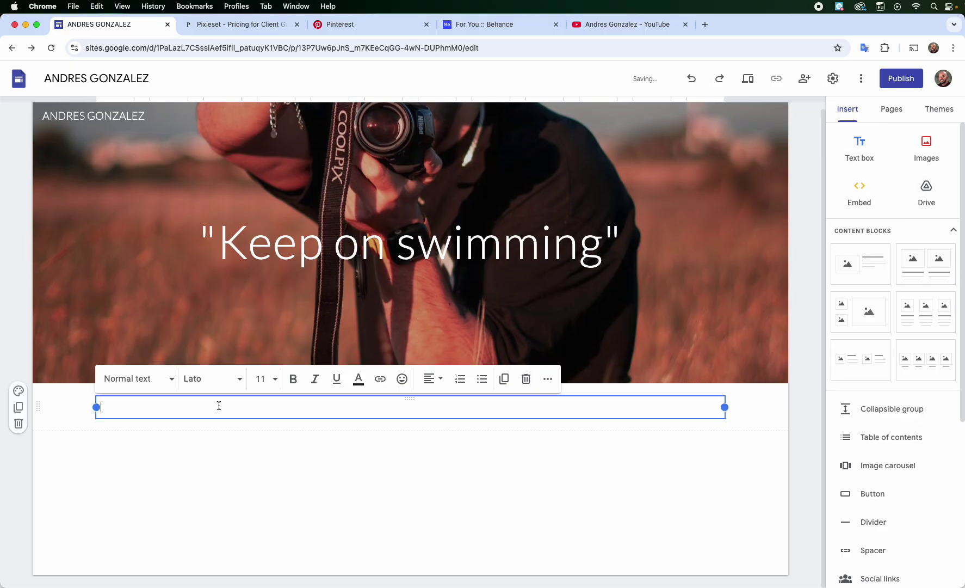
pyautogui.write('About me:')
pyautogui.press('Return')
pyautogui.press('Return')
pyautogui.write('laksj;dfjl;ajsl;dkfjl;kajsdlkfjla;jsd')
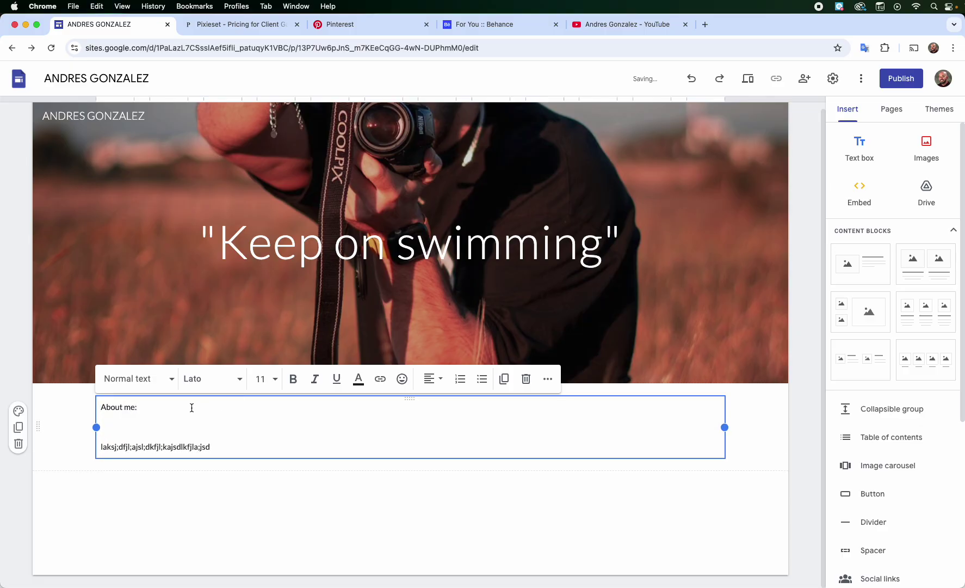
# Step: Apply the Title paragraph style to the 'About me:' line, then select the body text line
pyautogui.moveTo(142, 407); pyautogui.dragTo(74, 408)
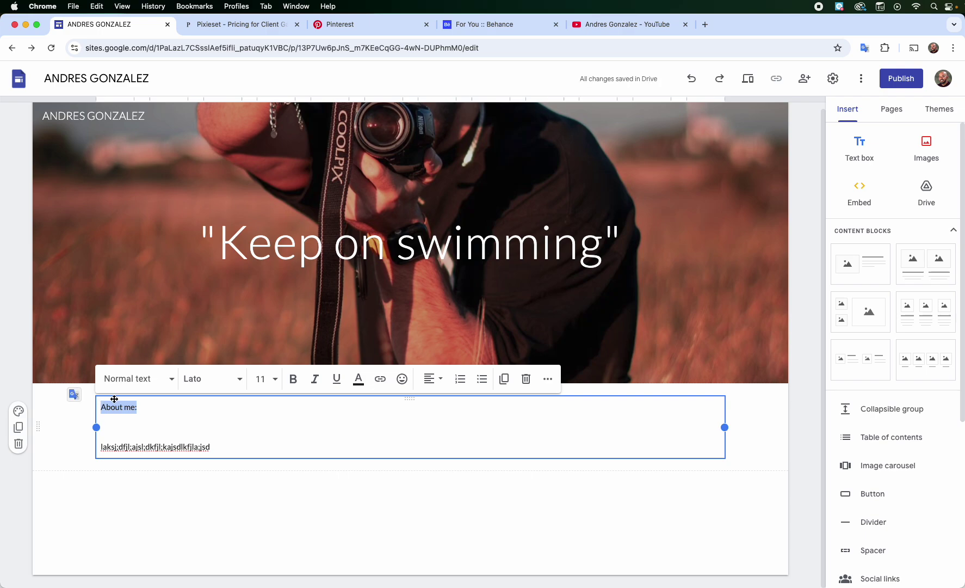
pyautogui.click(170, 378)
pyautogui.click(142, 441)
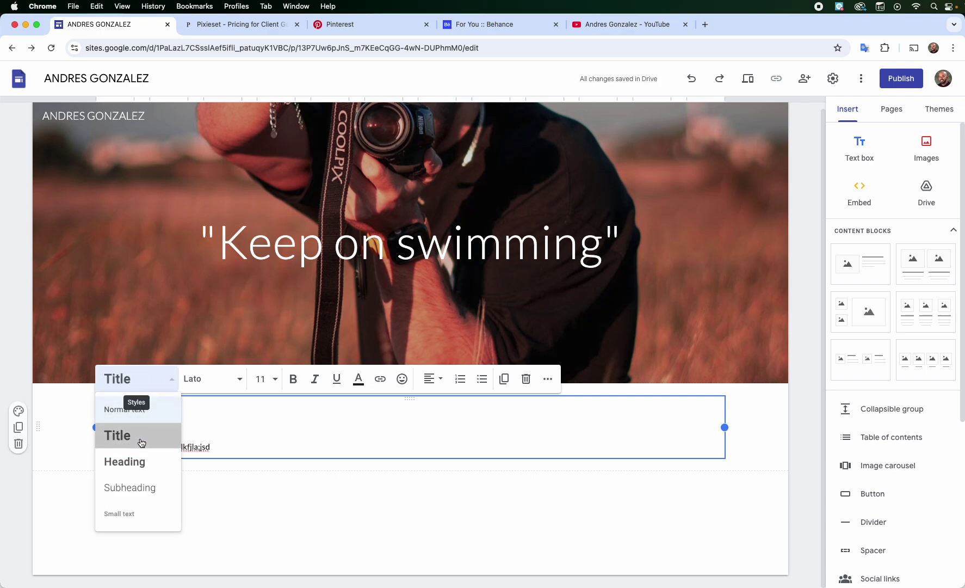
pyautogui.click(66, 411)
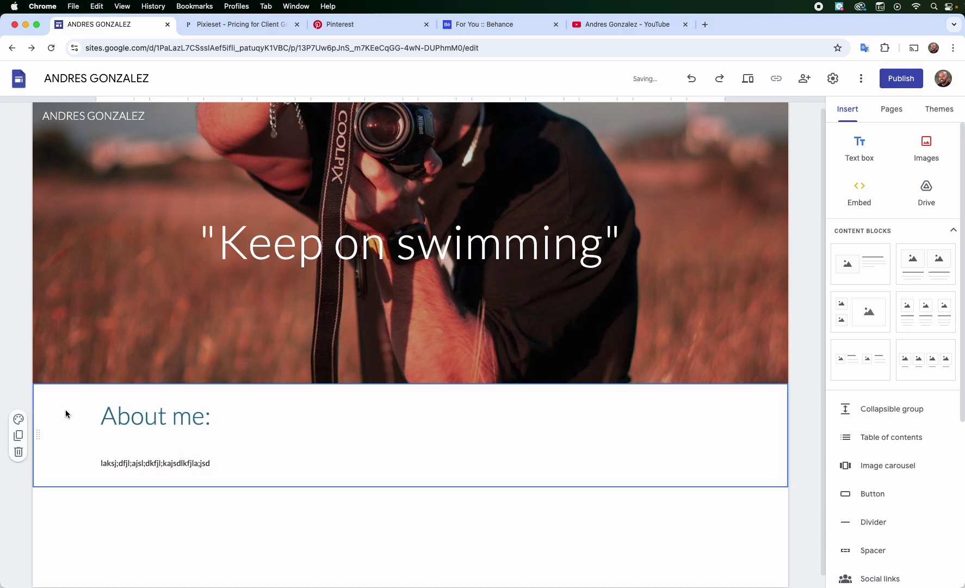
pyautogui.doubleClick(143, 413)
pyautogui.moveTo(215, 417); pyautogui.dragTo(109, 408)
pyautogui.click(170, 381)
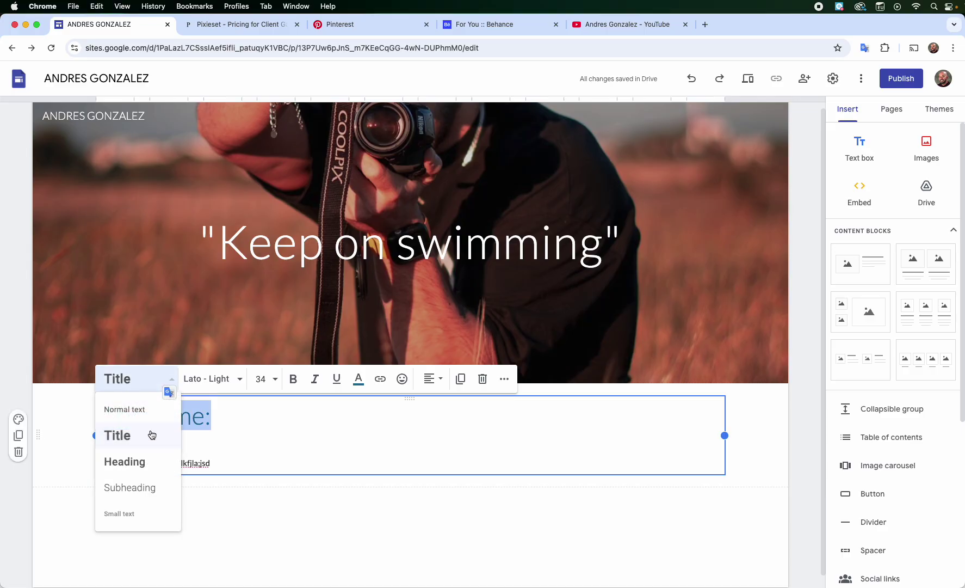
pyautogui.click(139, 461)
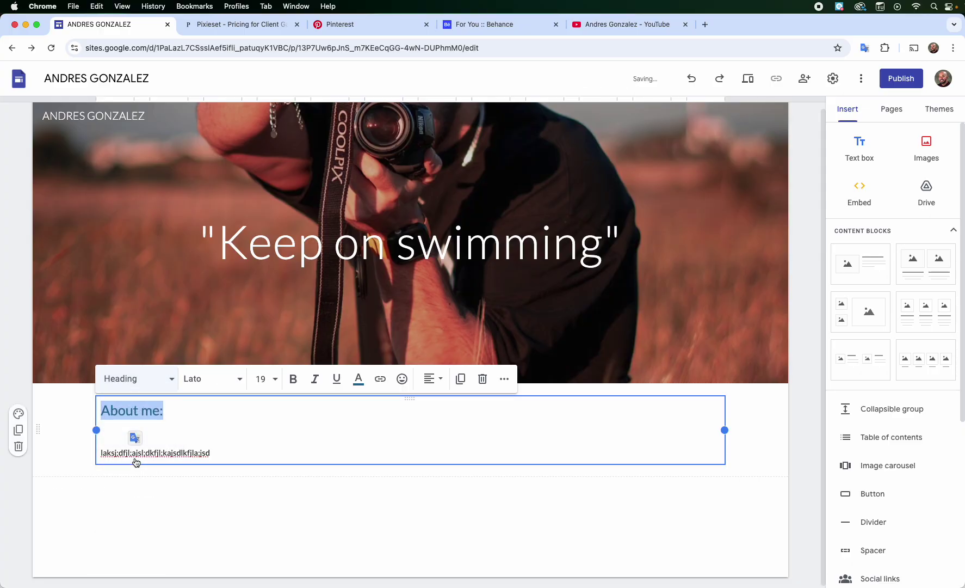
pyautogui.click(168, 380)
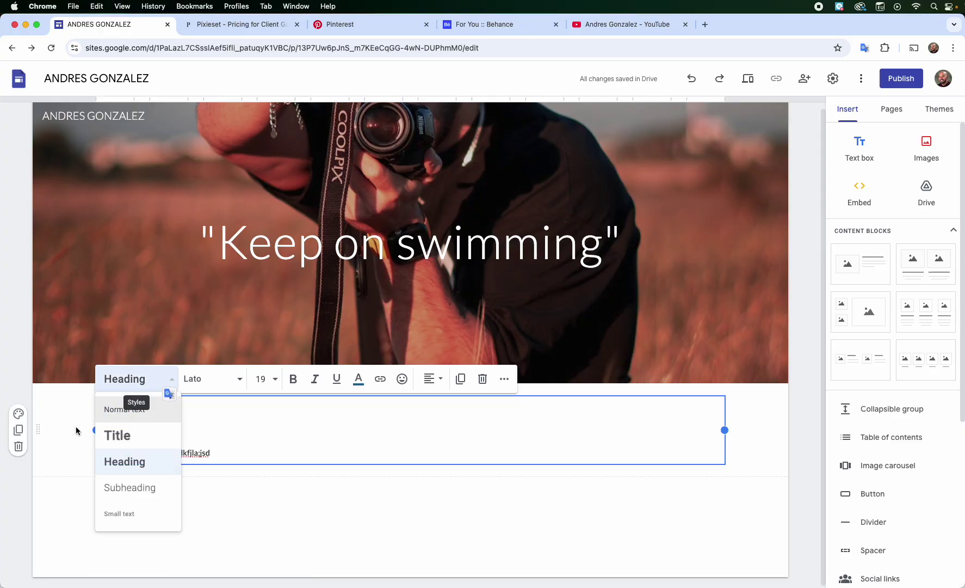
pyautogui.click(130, 436)
pyautogui.click(82, 438)
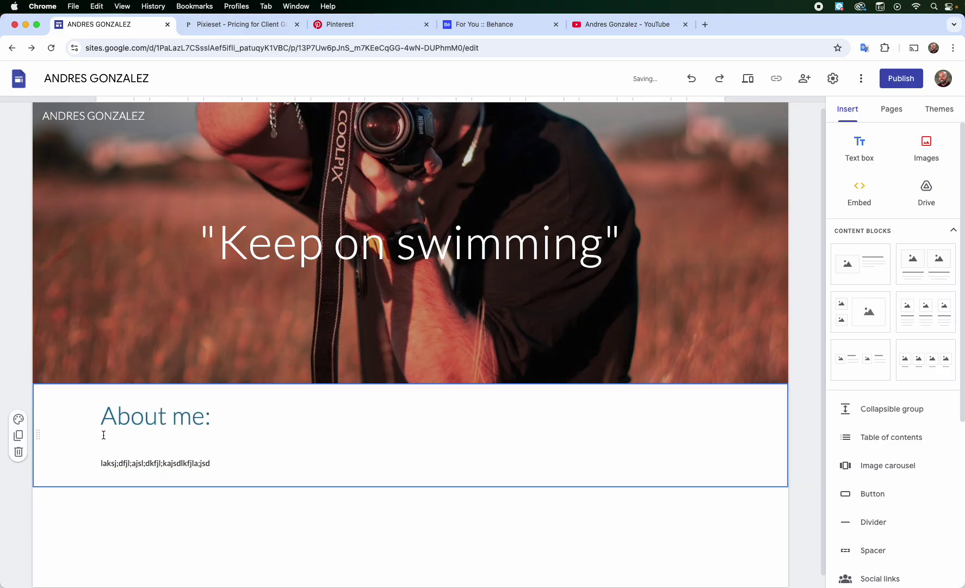
pyautogui.tripleClick(140, 463)
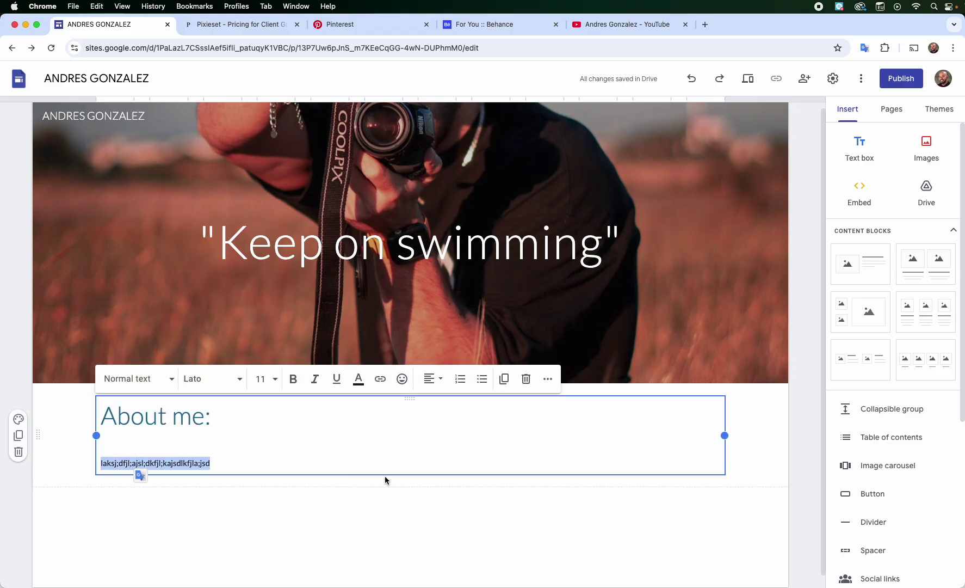
# Step: Insert a four-image content block below About me and give its section dark-blue Style 3
pyautogui.click(307, 511)
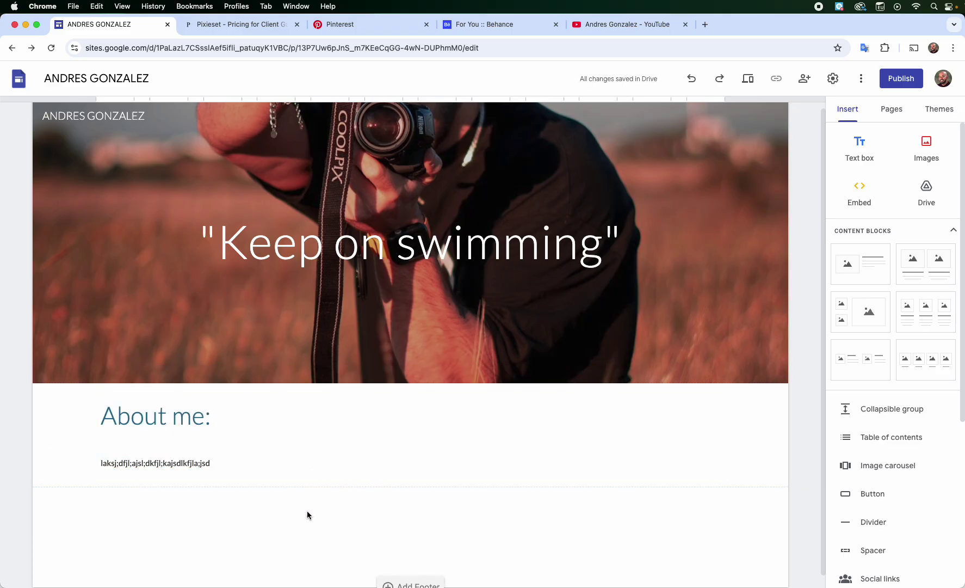
pyautogui.scroll(-1, 306, 510)
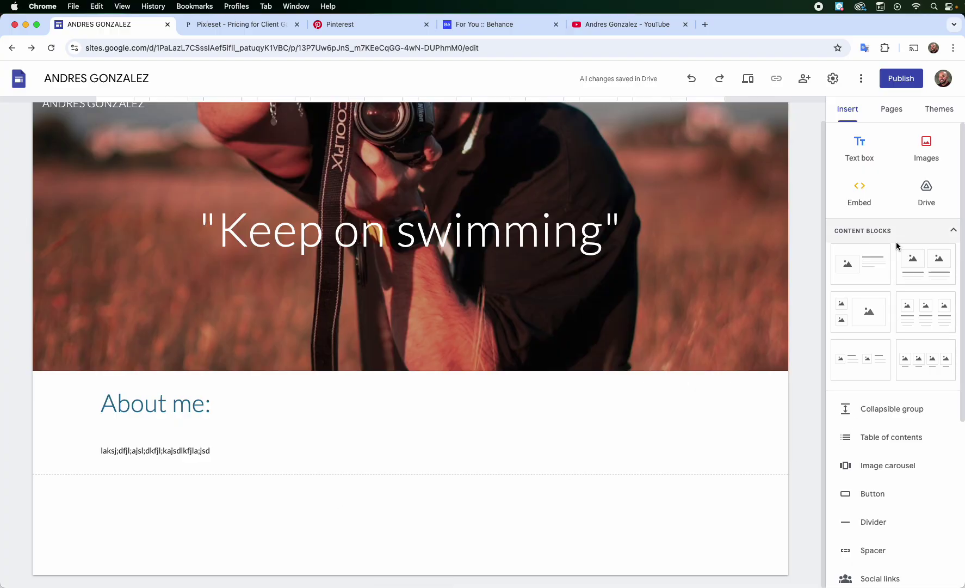
pyautogui.click(946, 368)
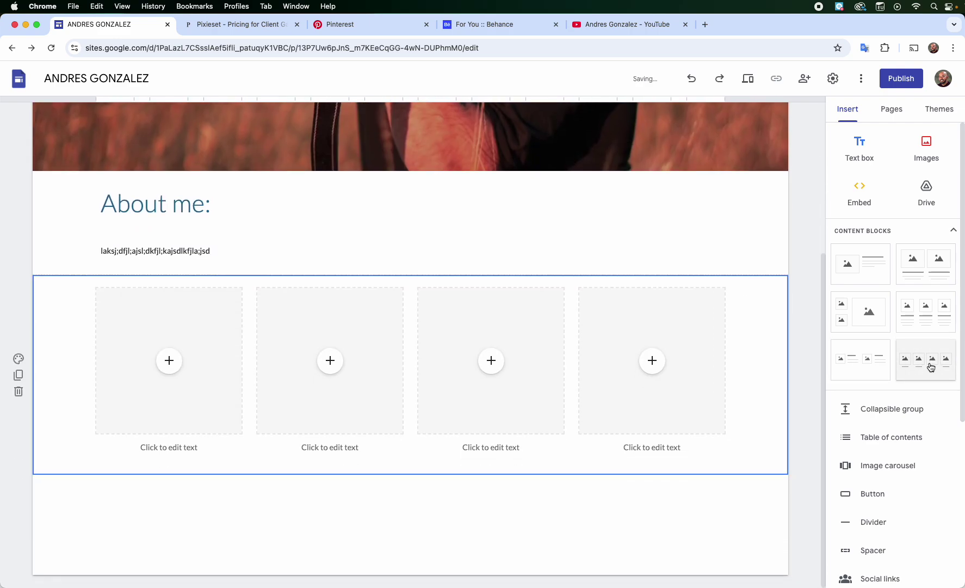
pyautogui.click(18, 358)
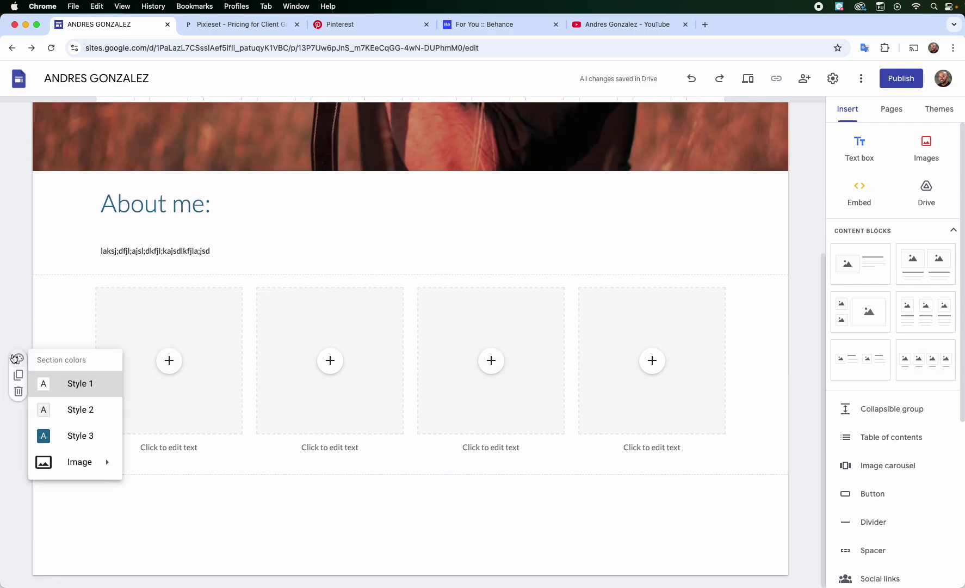
pyautogui.click(81, 436)
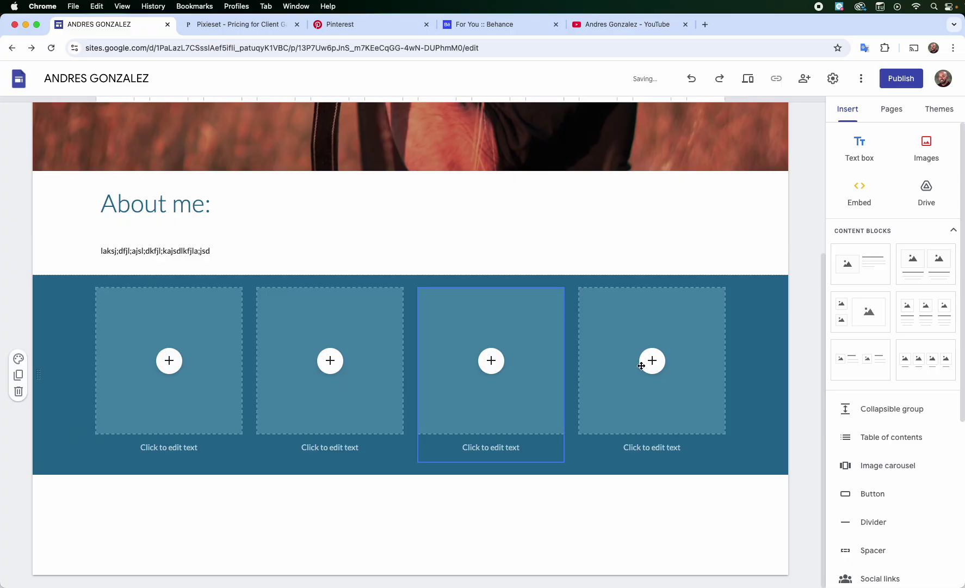
# Step: Add a second four-image block beneath it, also with Style 3 section color
pyautogui.click(940, 365)
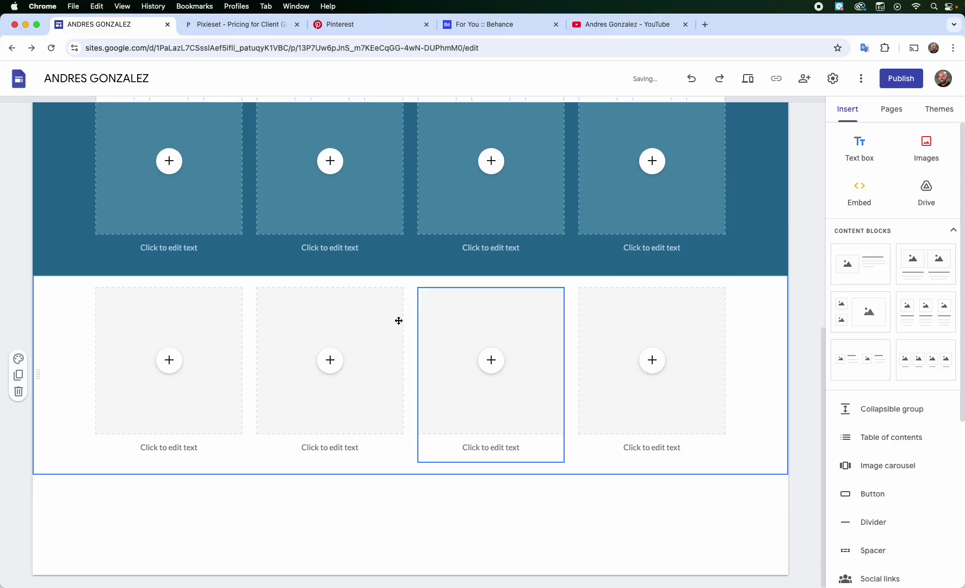
pyautogui.click(18, 358)
pyautogui.click(87, 437)
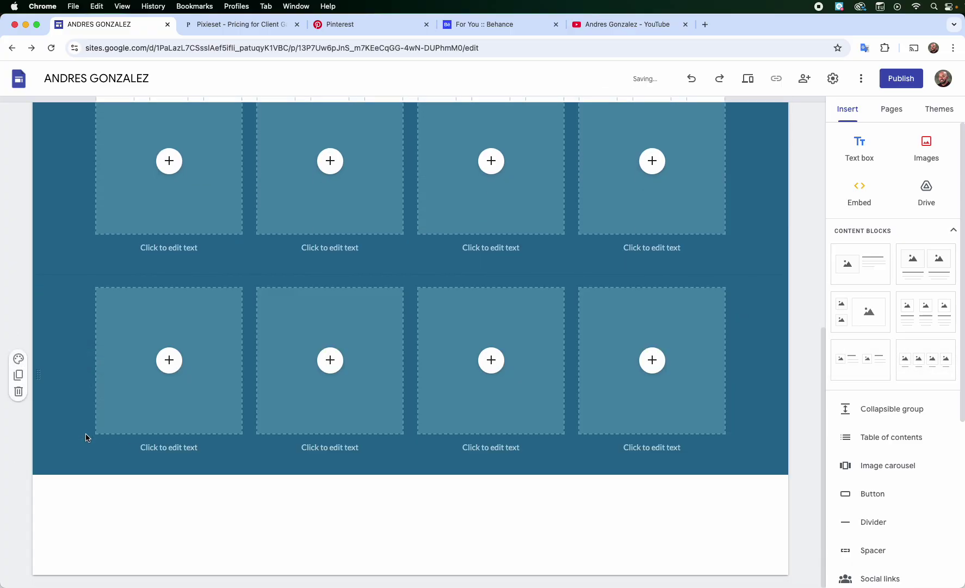
# Step: Caption the first tile 'Project 1' and bring up its add-image options
pyautogui.click(166, 249)
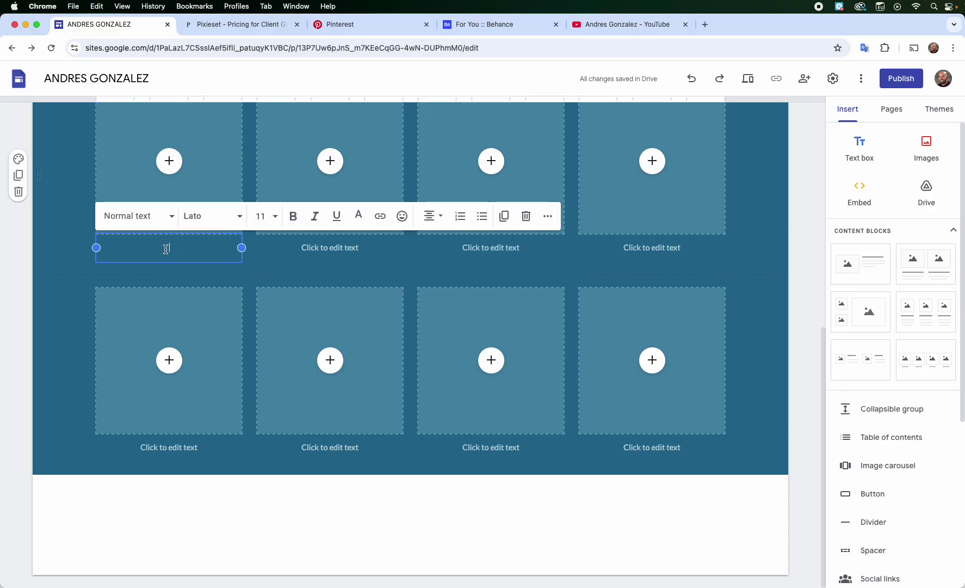
pyautogui.write('Proje')
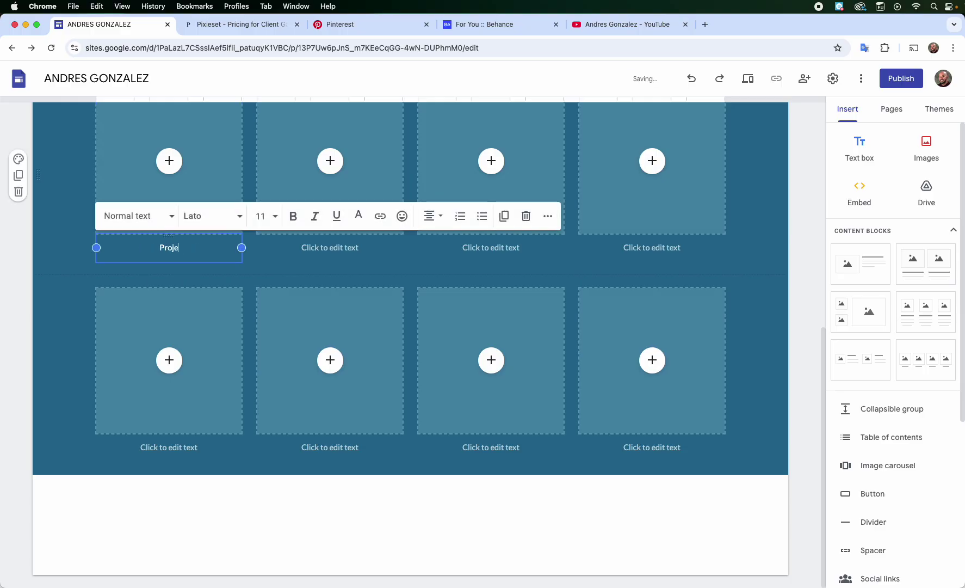
pyautogui.write('ct 1')
pyautogui.click(169, 162)
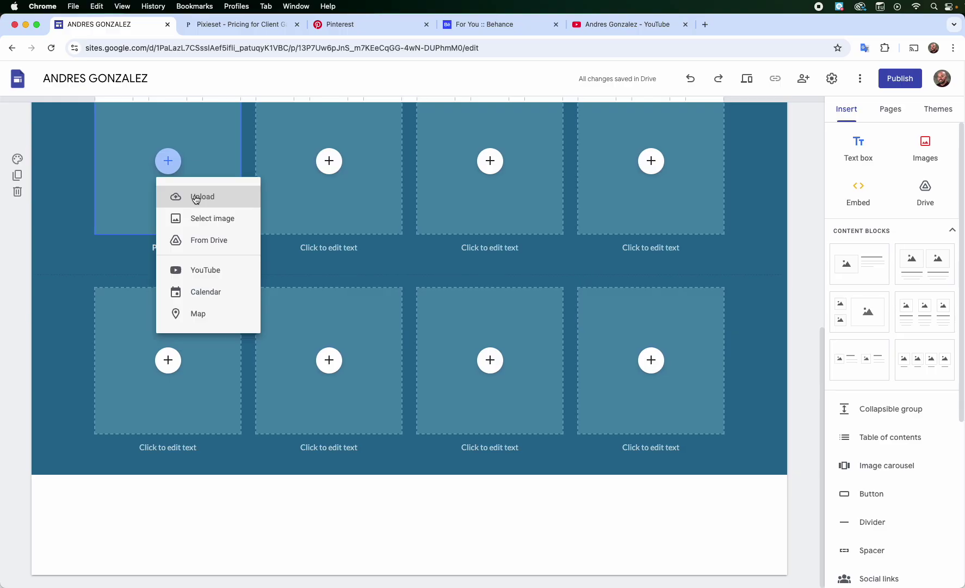
# Step: Fill the first project tile with the landing page design image from Drive
pyautogui.click(195, 224)
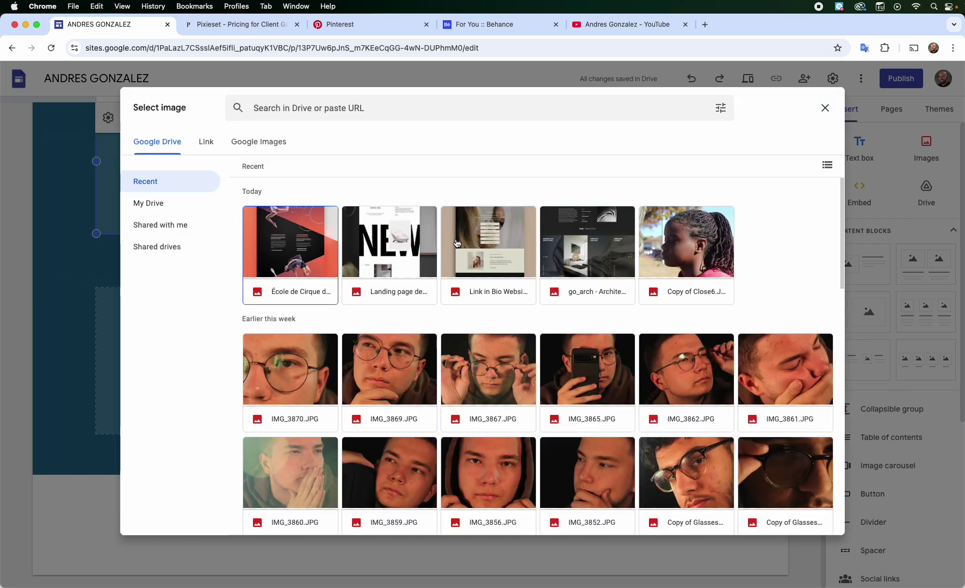
pyautogui.click(380, 247)
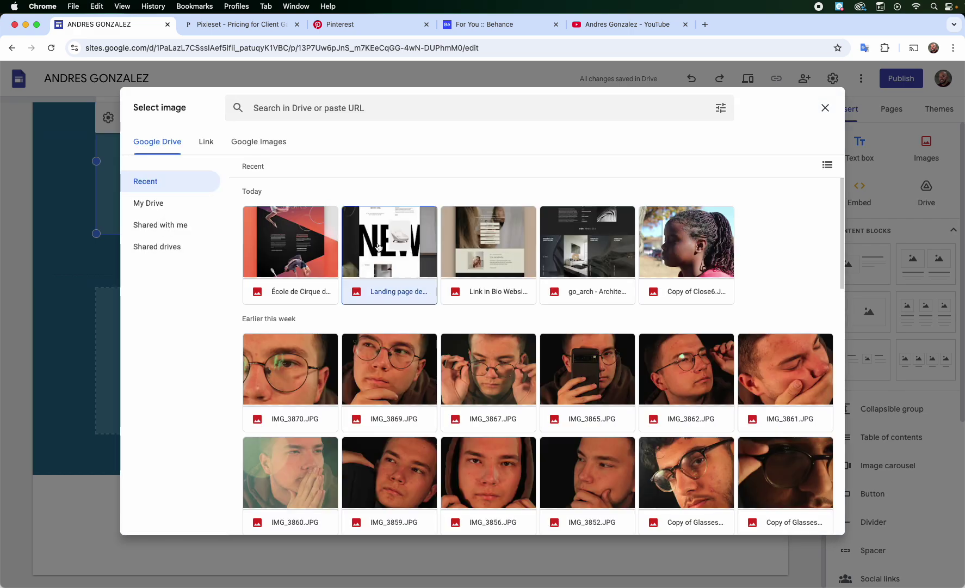
pyautogui.doubleClick(379, 247)
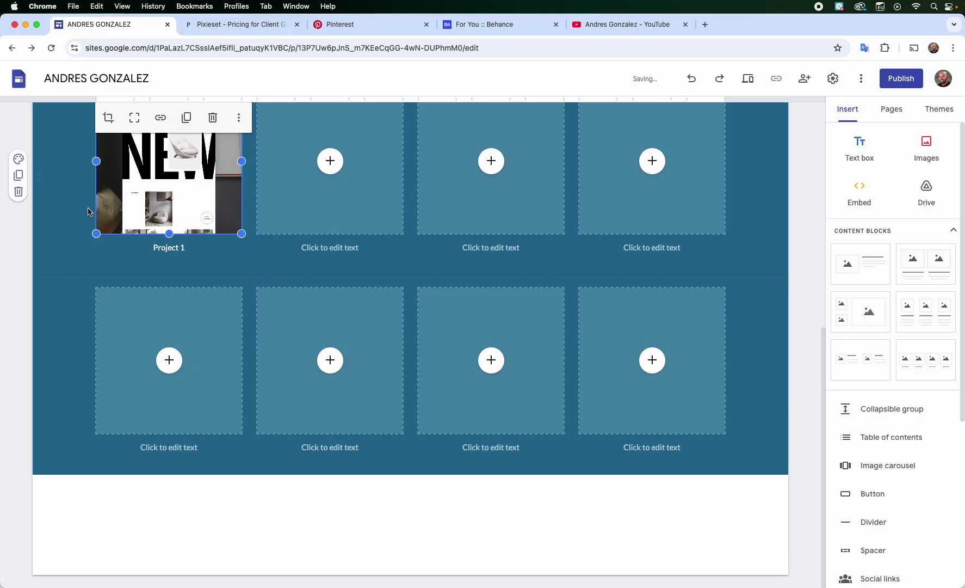
pyautogui.click(69, 208)
# Step: Add a footer at the bottom of the page
pyautogui.scroll(5, 69, 208)
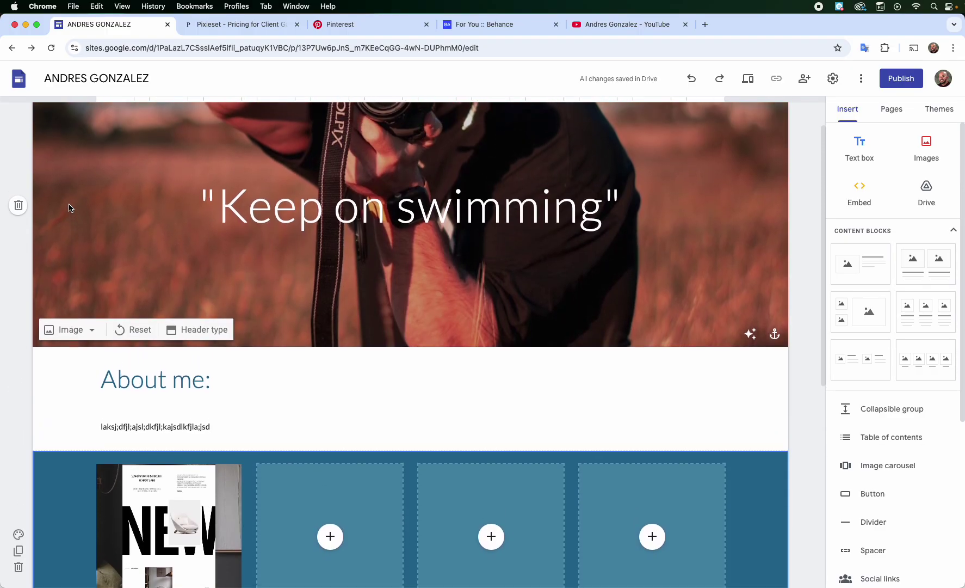
pyautogui.scroll(-5, 71, 209)
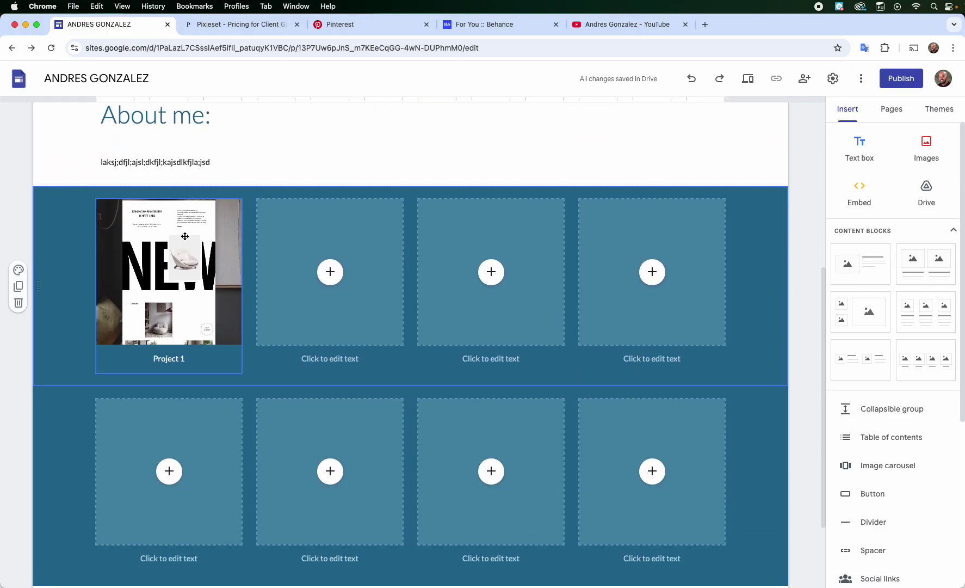
pyautogui.scroll(-3, 244, 257)
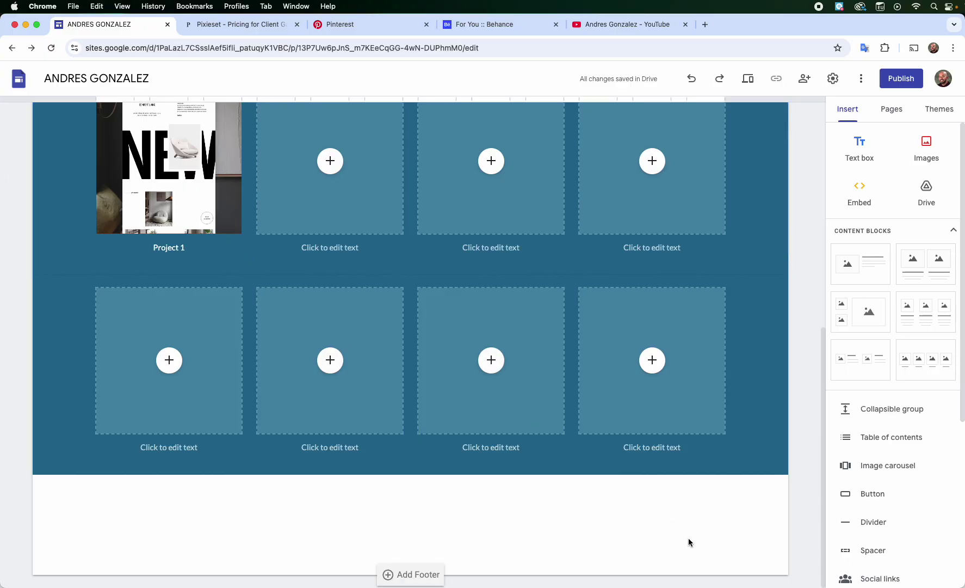
pyautogui.click(417, 575)
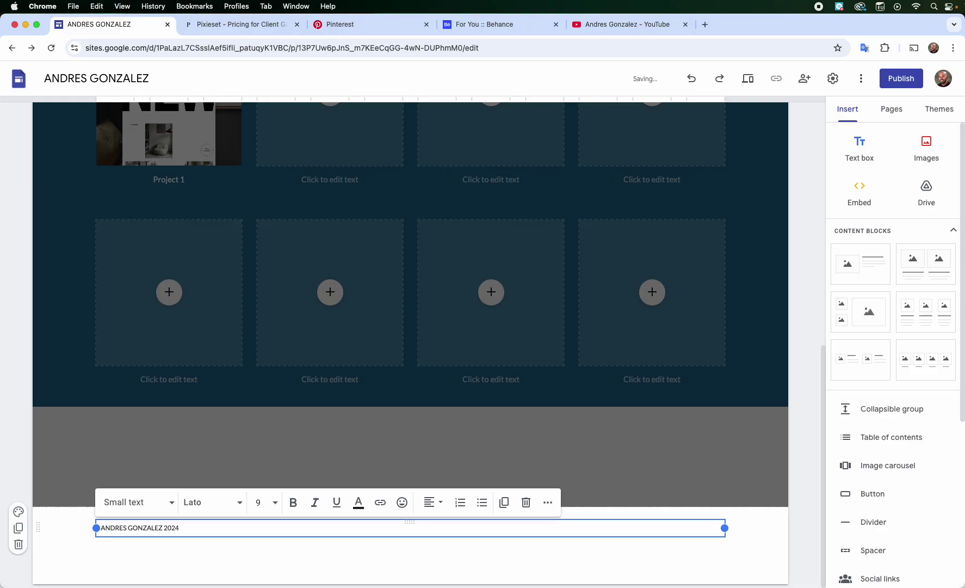
# Step: Centre the footer credit line and set its font size to 18
pyautogui.tripleClick(192, 527)
pyautogui.click(438, 502)
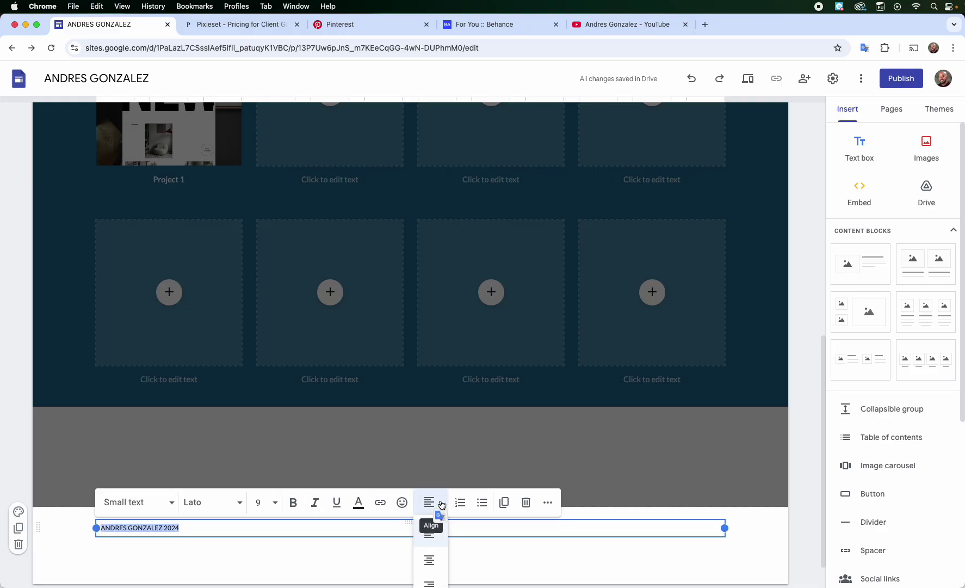
pyautogui.click(436, 559)
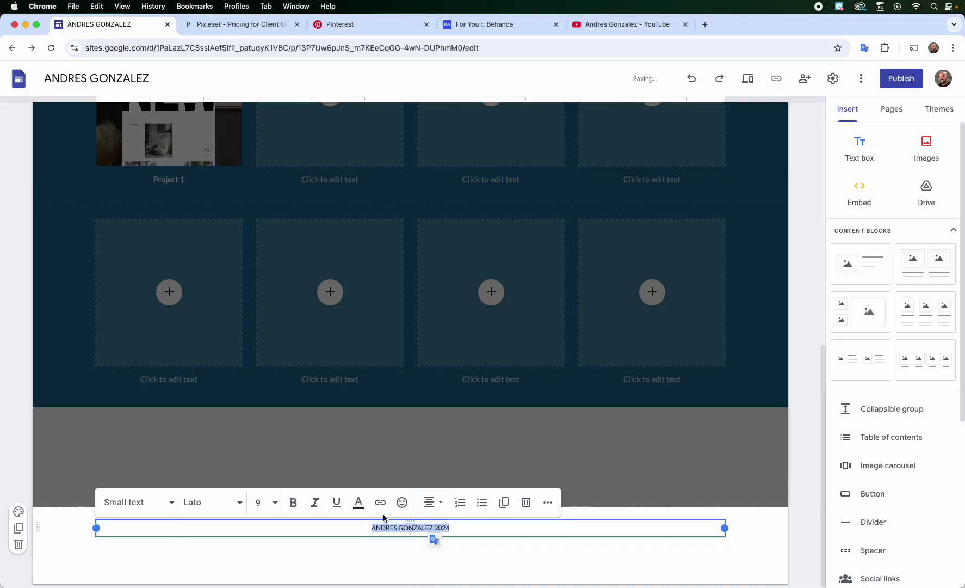
pyautogui.click(276, 503)
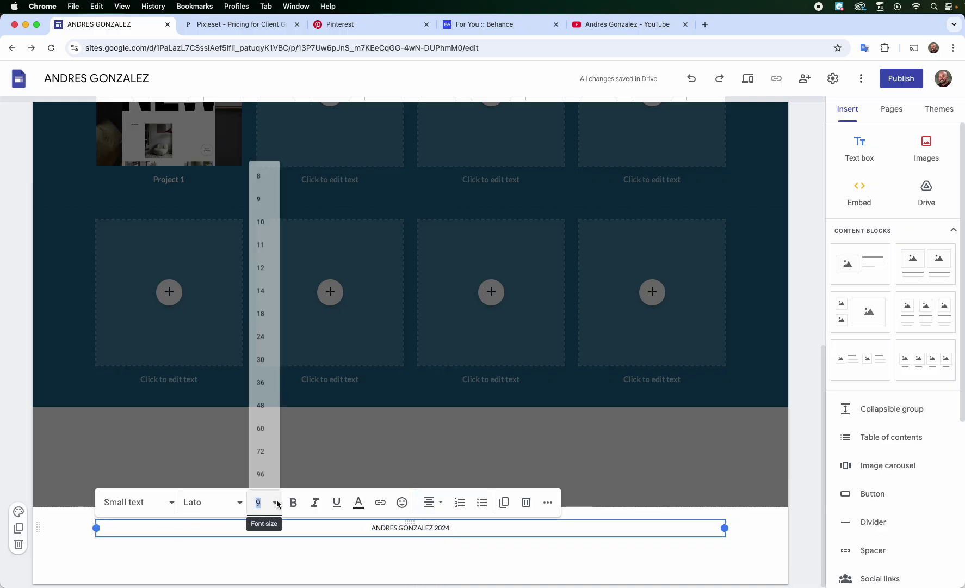
pyautogui.click(261, 289)
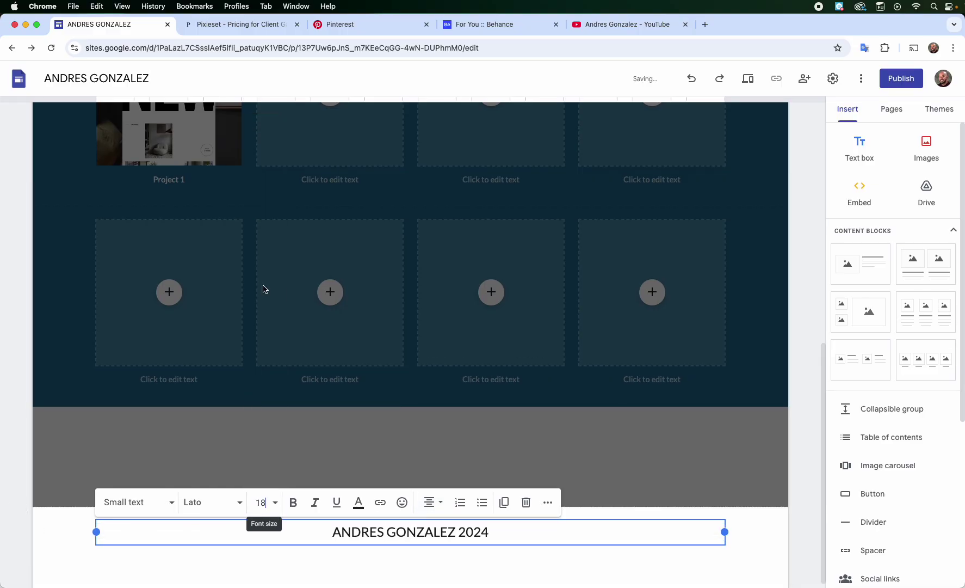
# Step: Make the owner's name in the footer bold
pyautogui.moveTo(456, 532); pyautogui.dragTo(320, 531)
pyautogui.click(293, 502)
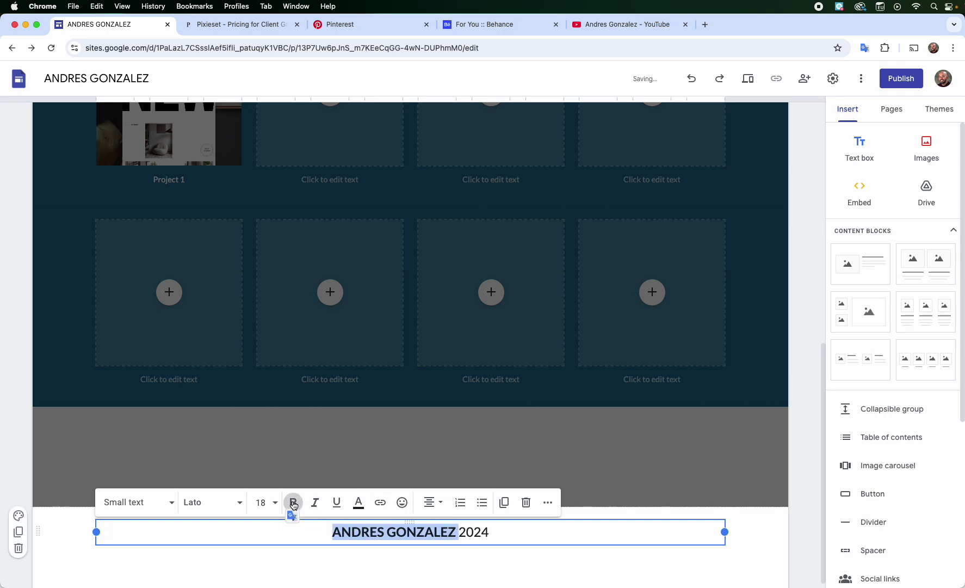
pyautogui.click(481, 556)
pyautogui.scroll(-1, 477, 553)
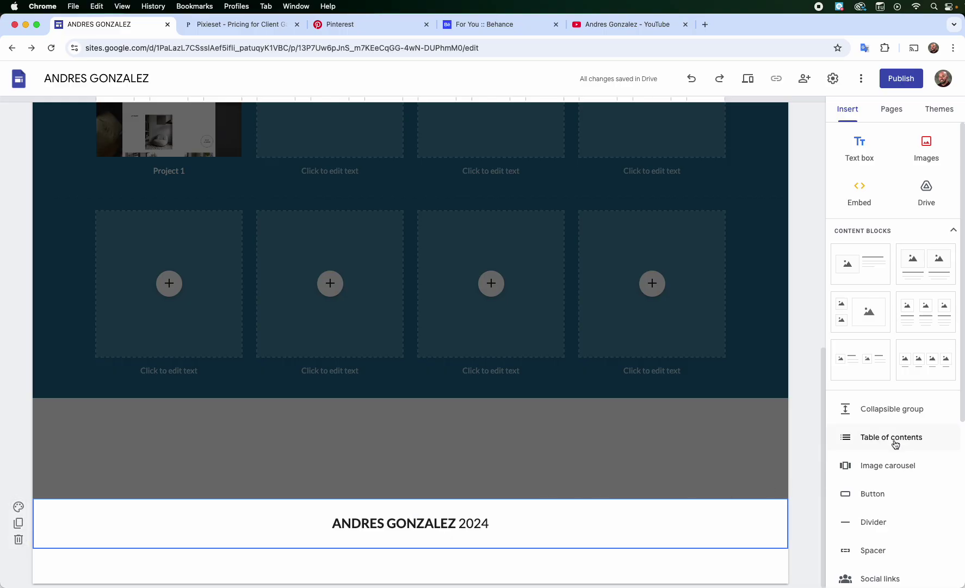
pyautogui.scroll(-5, 895, 444)
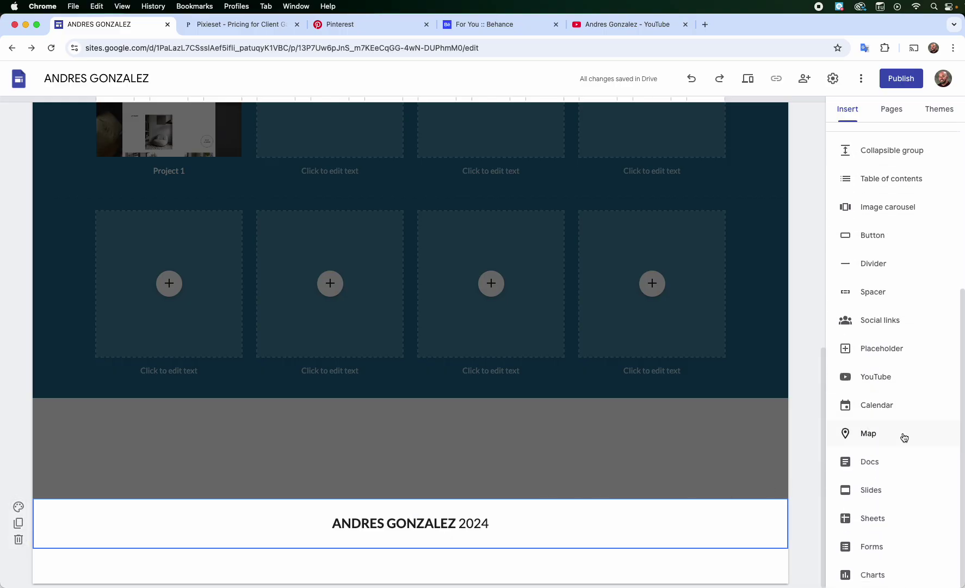
# Step: Insert a social media links block with a placeholder first link and choose a custom icon image
pyautogui.click(852, 320)
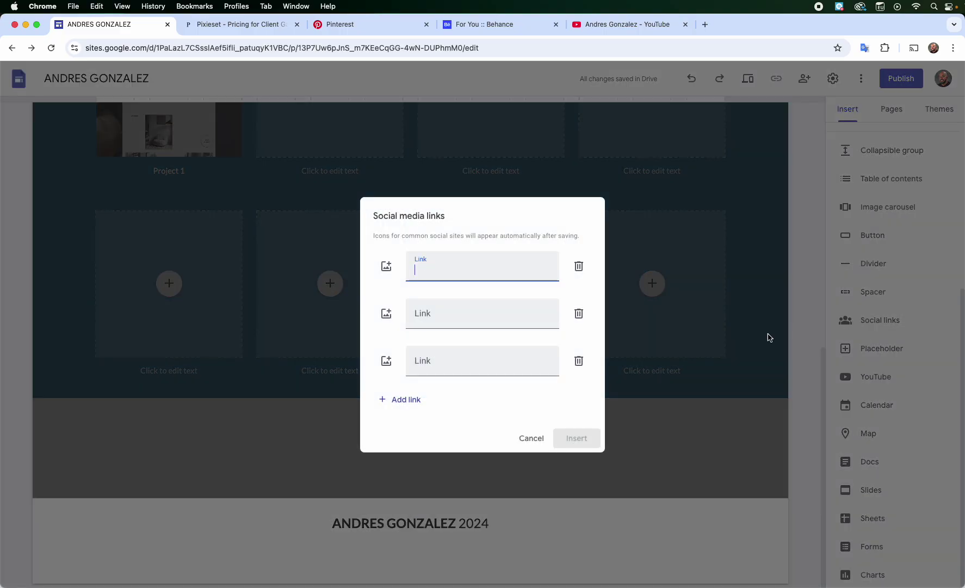
pyautogui.write('kajsldkfl;kj')
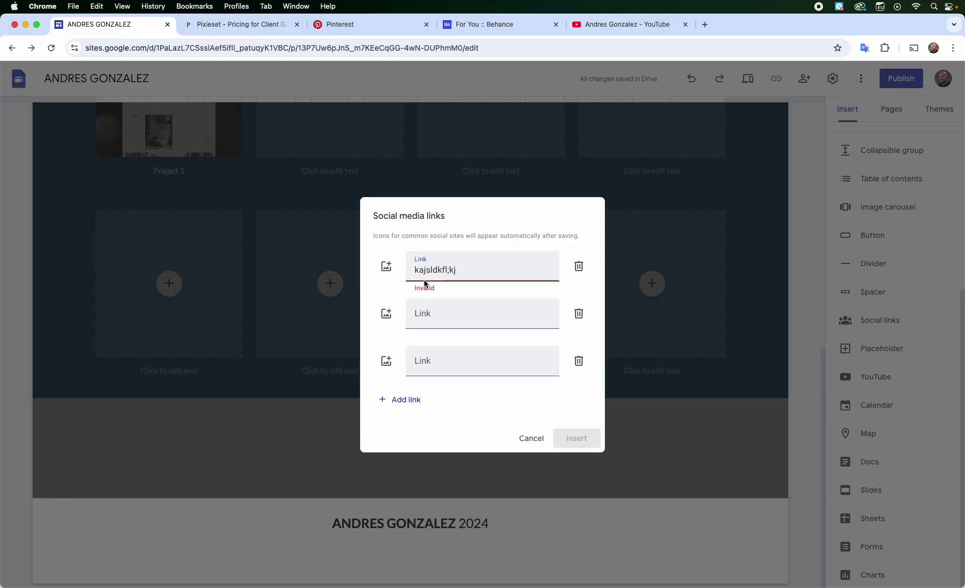
pyautogui.click(388, 267)
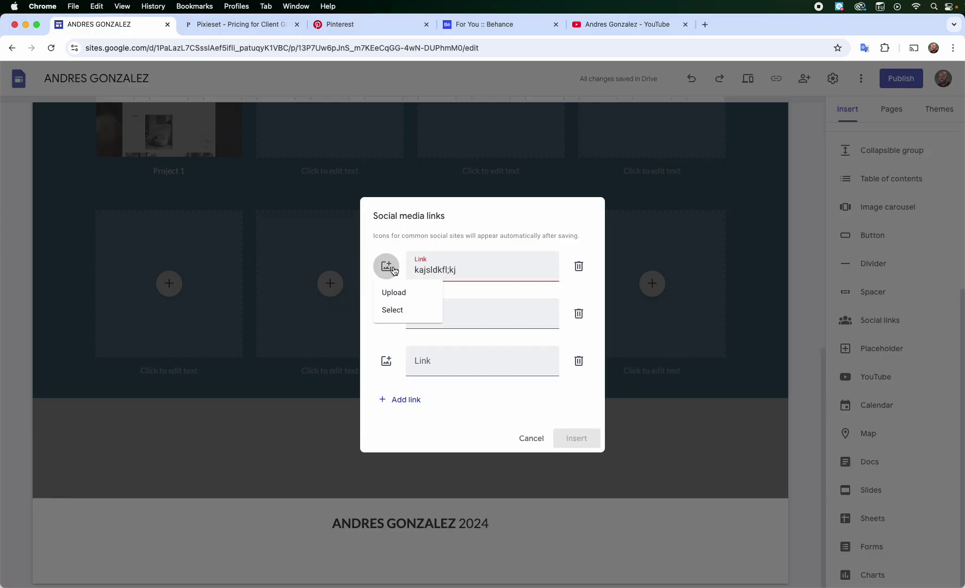
pyautogui.click(397, 309)
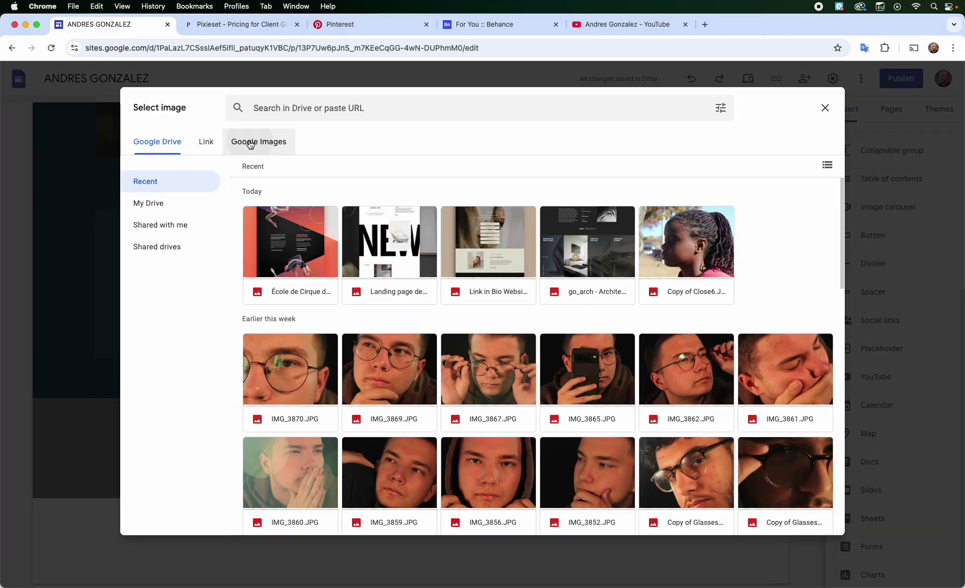
# Step: Search Google Images for 'you' and use the red YouTube play button as the first link's icon
pyautogui.click(250, 144)
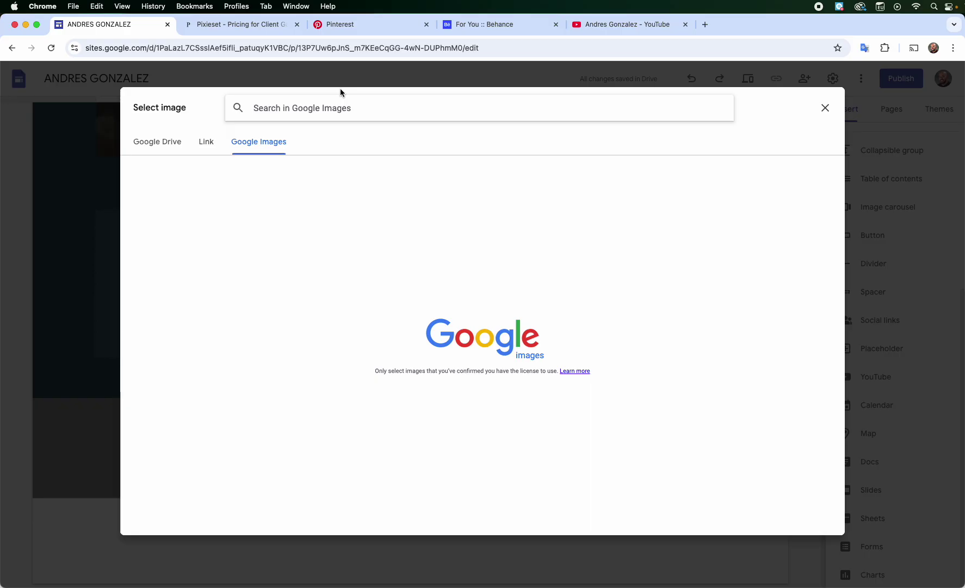
pyautogui.write('you')
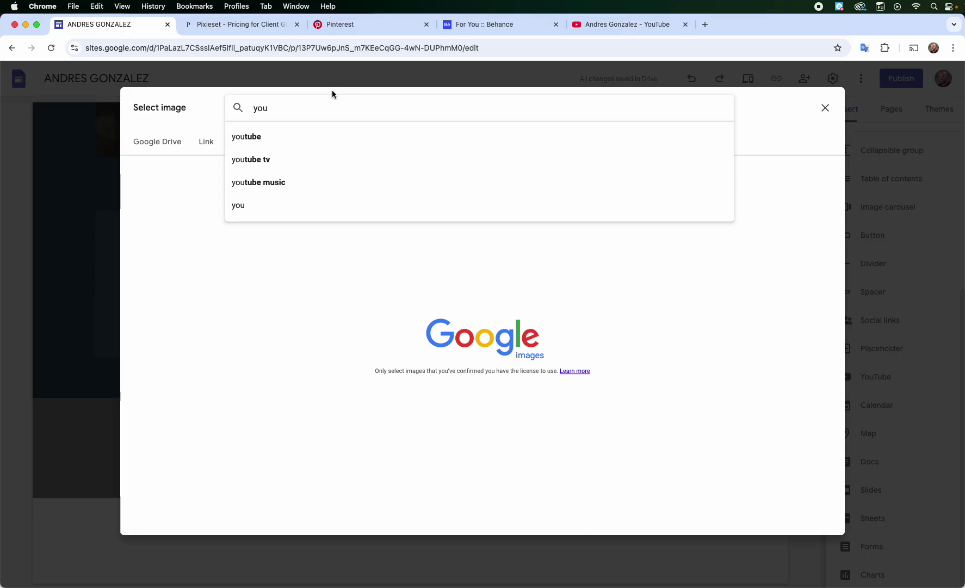
pyautogui.click(274, 137)
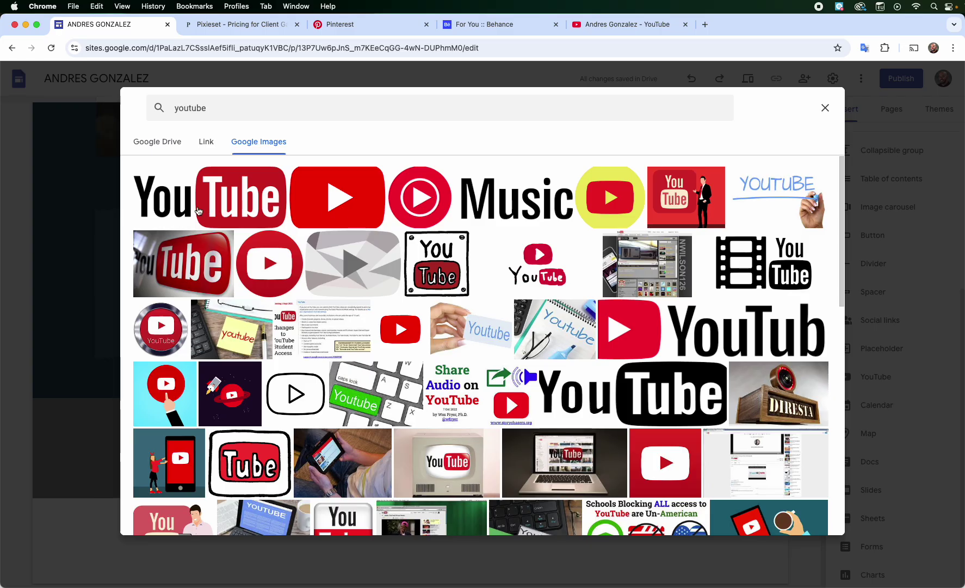
pyautogui.click(334, 202)
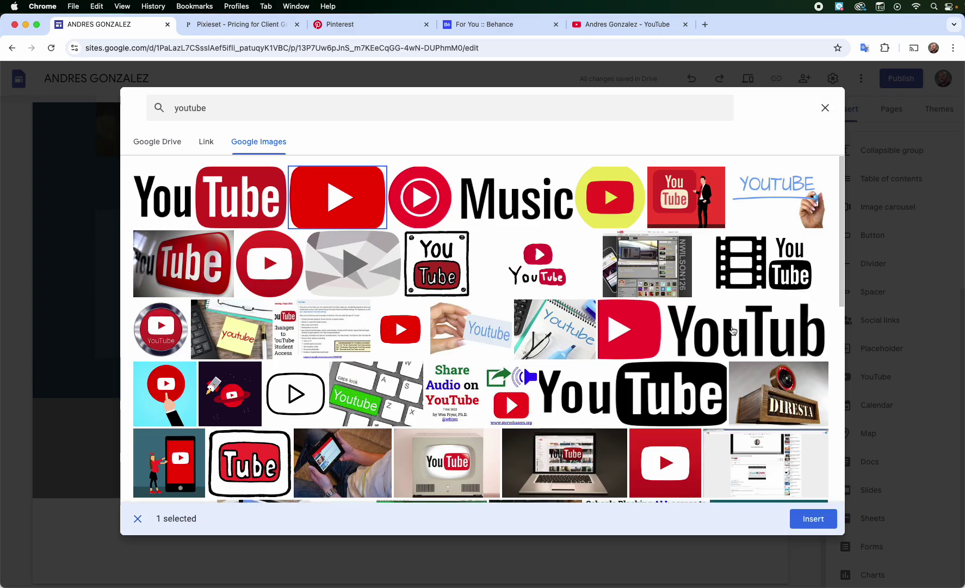
pyautogui.click(814, 519)
pyautogui.click(425, 314)
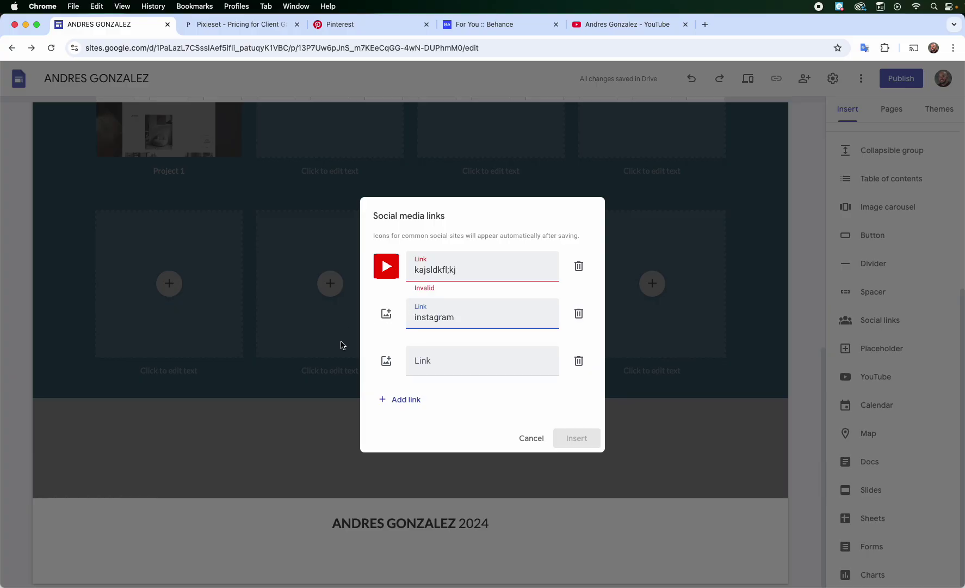
# Step: Search Google Images for 'in' and set the Instagram logo as the second link's icon
pyautogui.click(386, 314)
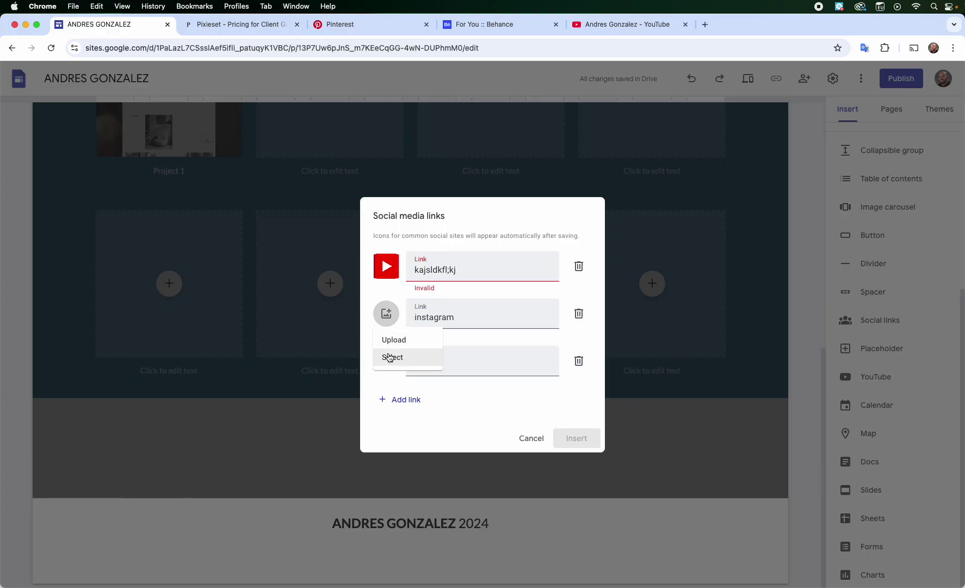
pyautogui.click(389, 357)
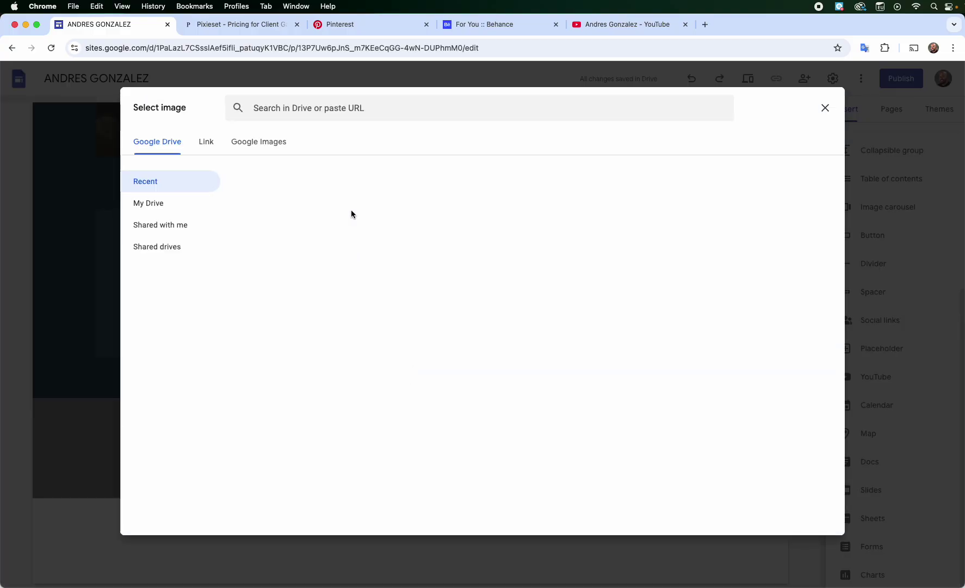
pyautogui.click(272, 140)
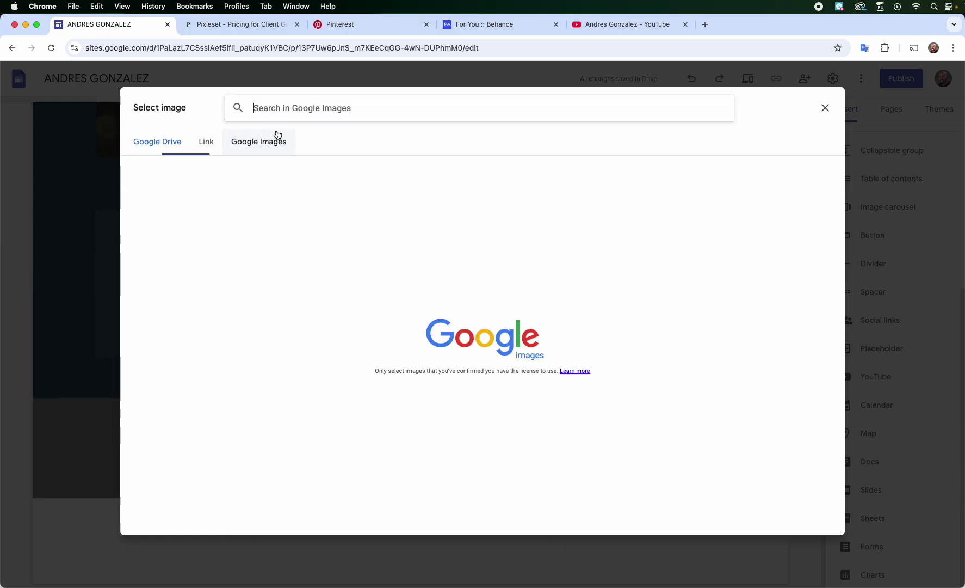
pyautogui.write('ins')
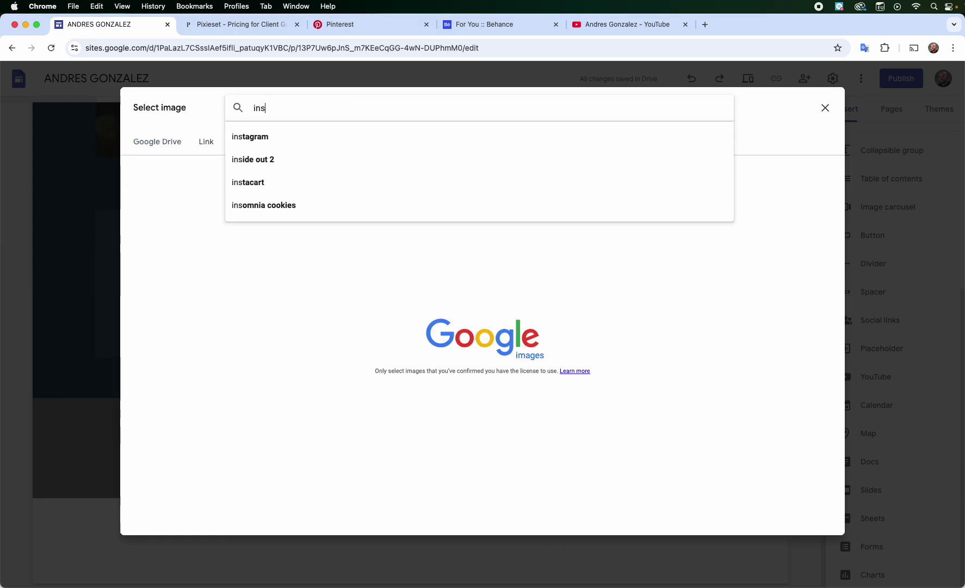
pyautogui.click(281, 139)
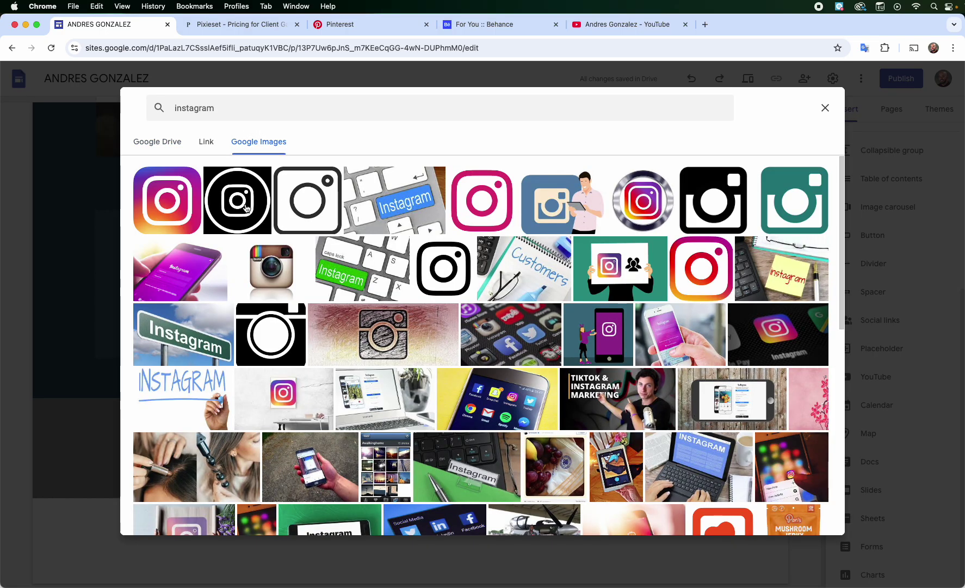
pyautogui.click(157, 206)
pyautogui.click(444, 356)
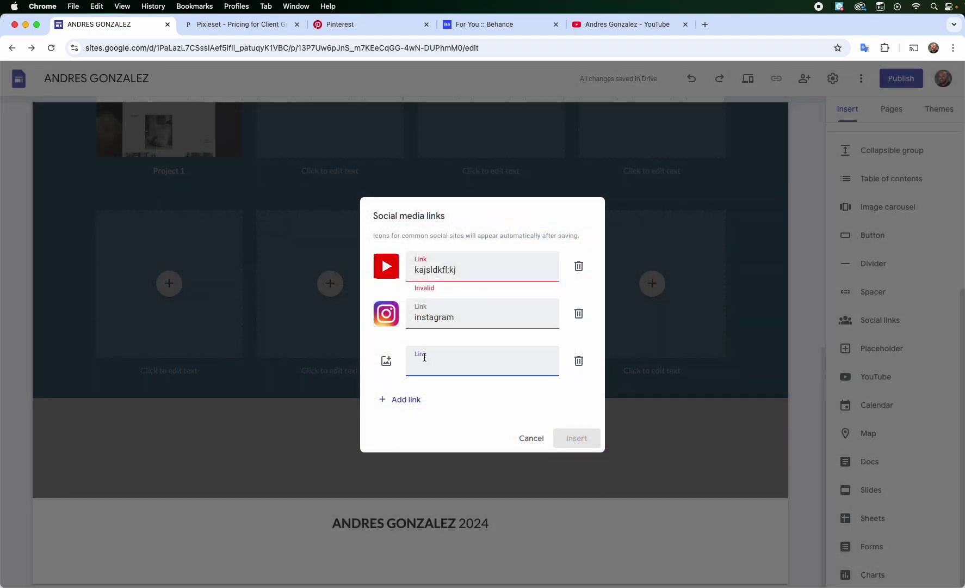
# Step: Add a placeholder third link and give it the Behance Bē logo found via Google Images
pyautogui.write("al'ksjdlkfj")
pyautogui.click(387, 360)
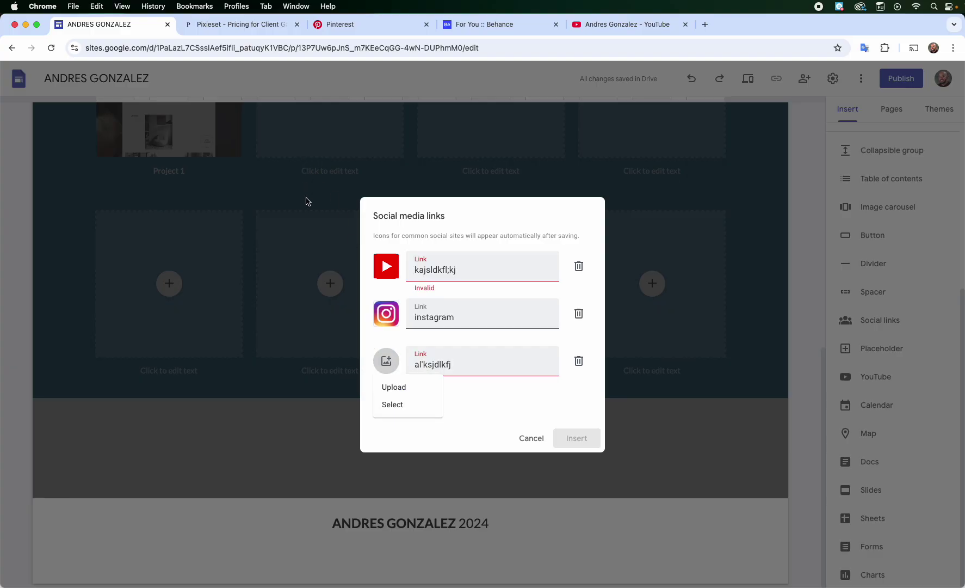
pyautogui.click(393, 403)
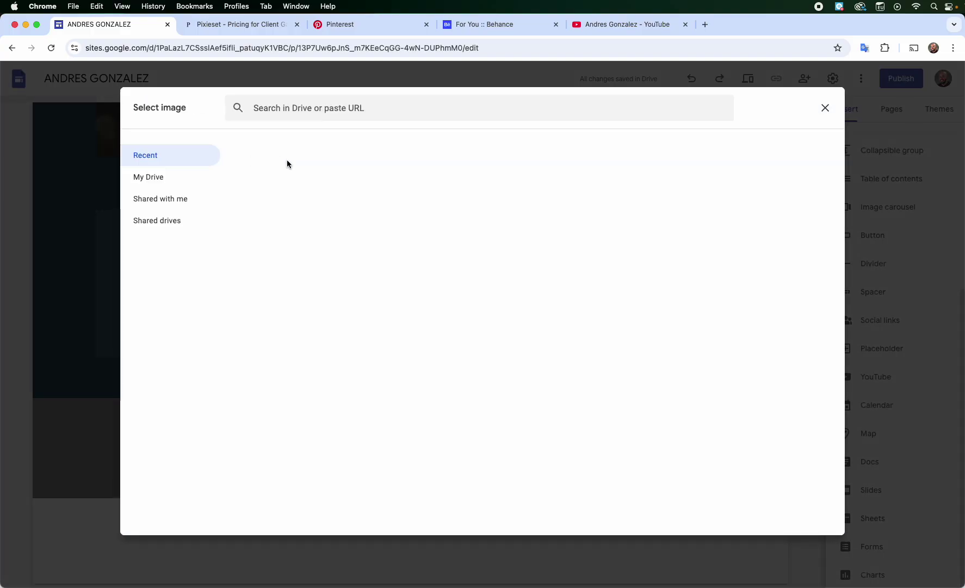
pyautogui.click(269, 143)
pyautogui.write('behna')
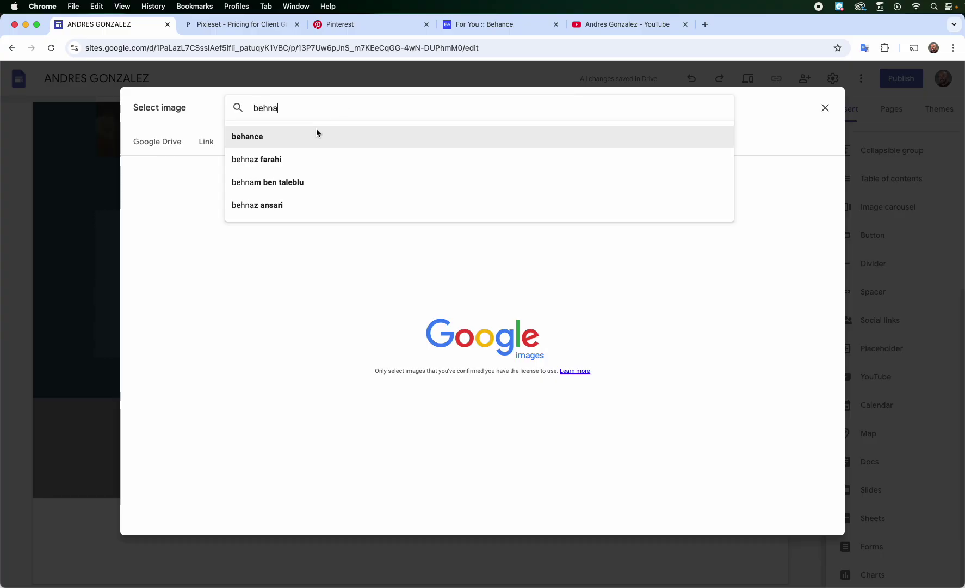
pyautogui.click(318, 130)
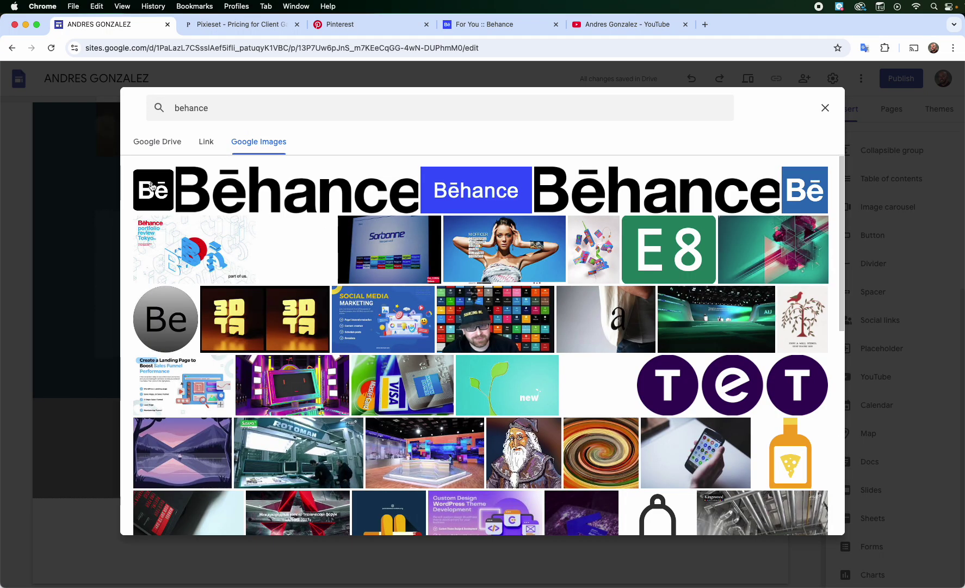
pyautogui.doubleClick(151, 186)
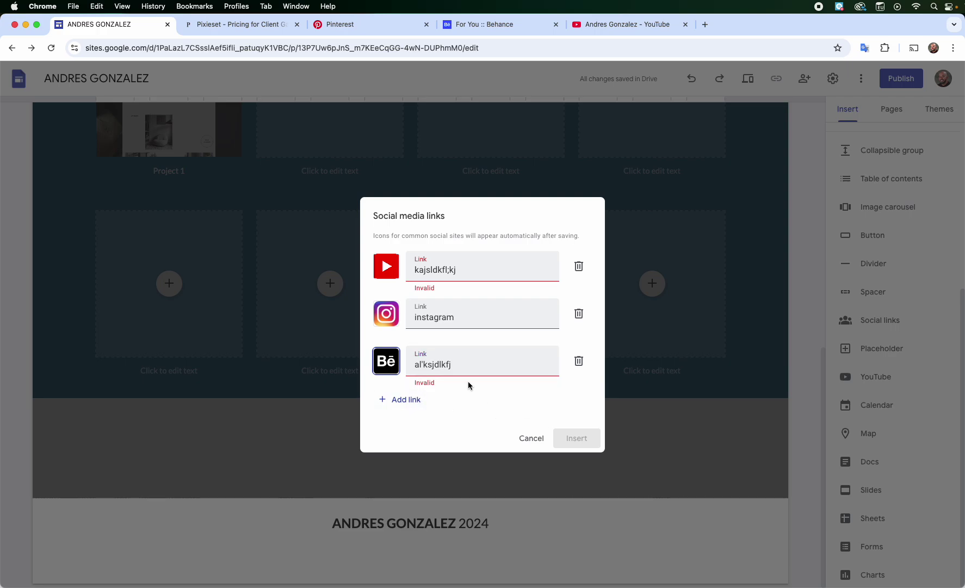
# Step: Replace the invalid link addresses with 'youtube' and 'behance', then insert the social icons row
pyautogui.click(469, 313)
pyautogui.click(426, 266)
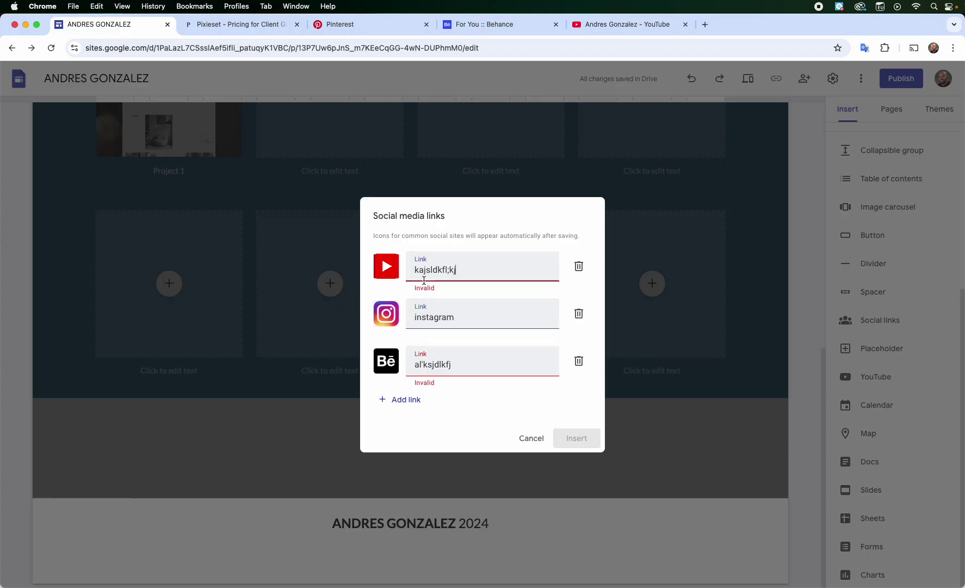
pyautogui.tripleClick(424, 268)
pyautogui.write('youtube')
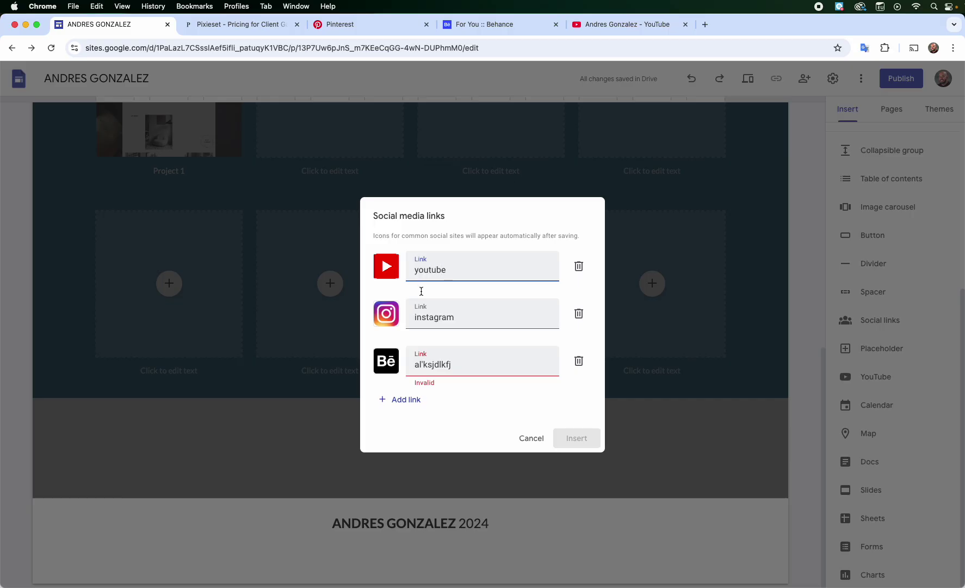
pyautogui.click(432, 365)
pyautogui.tripleClick(433, 364)
pyautogui.write('h')
pyautogui.press('BackSpace')
pyautogui.write('behance')
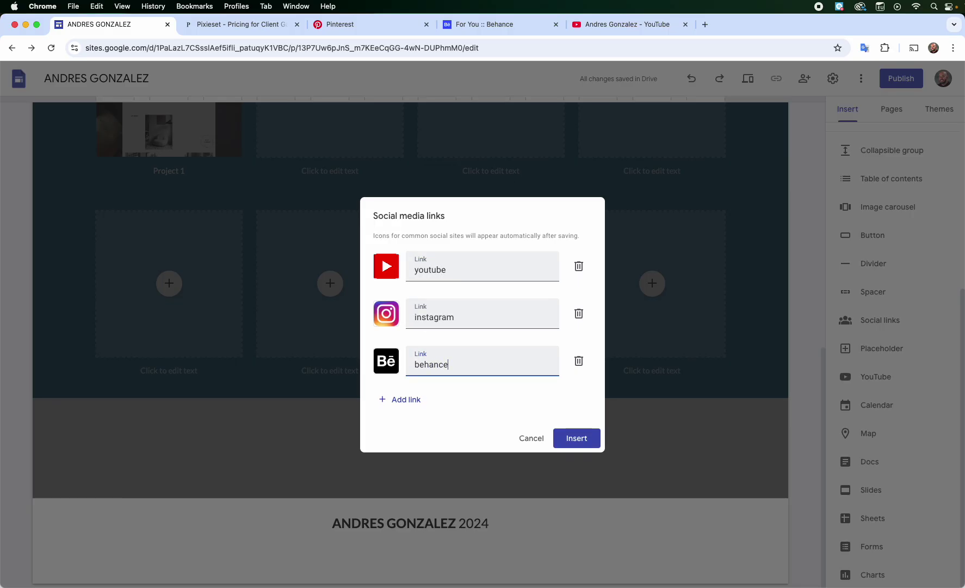
pyautogui.click(592, 440)
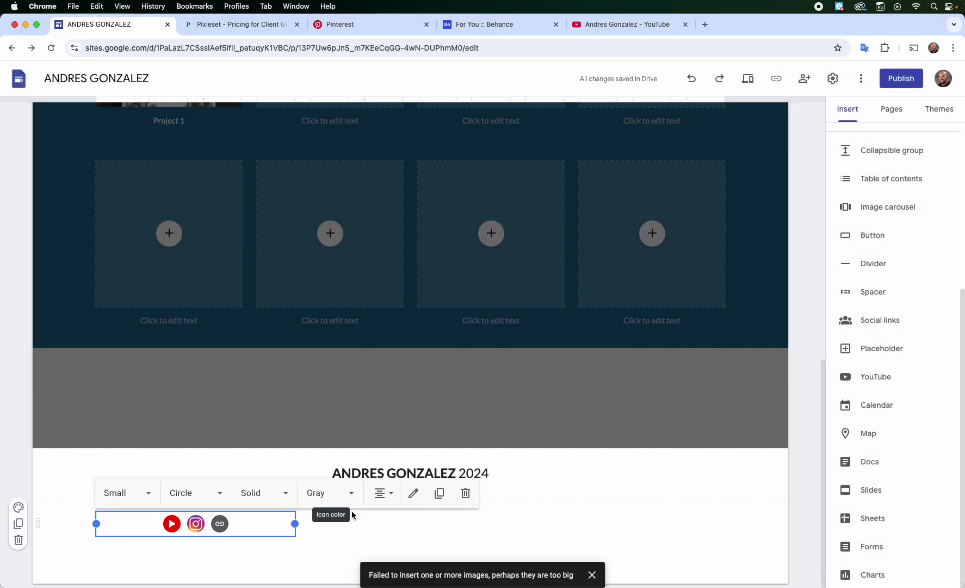
# Step: Widen the footer's social icons row to the full page width so the three icons are centred
pyautogui.moveTo(295, 524); pyautogui.dragTo(725, 514)
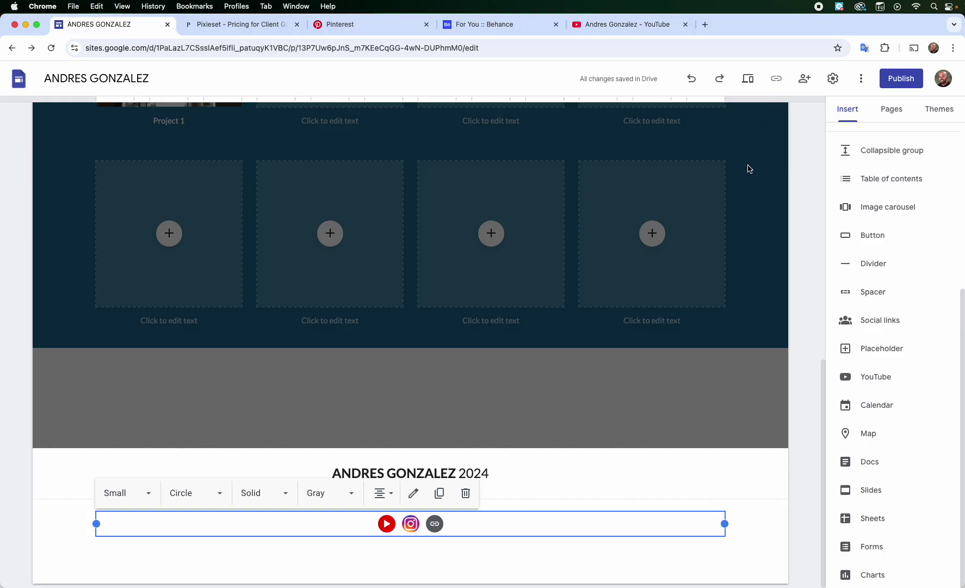
pyautogui.scroll(10, 750, 168)
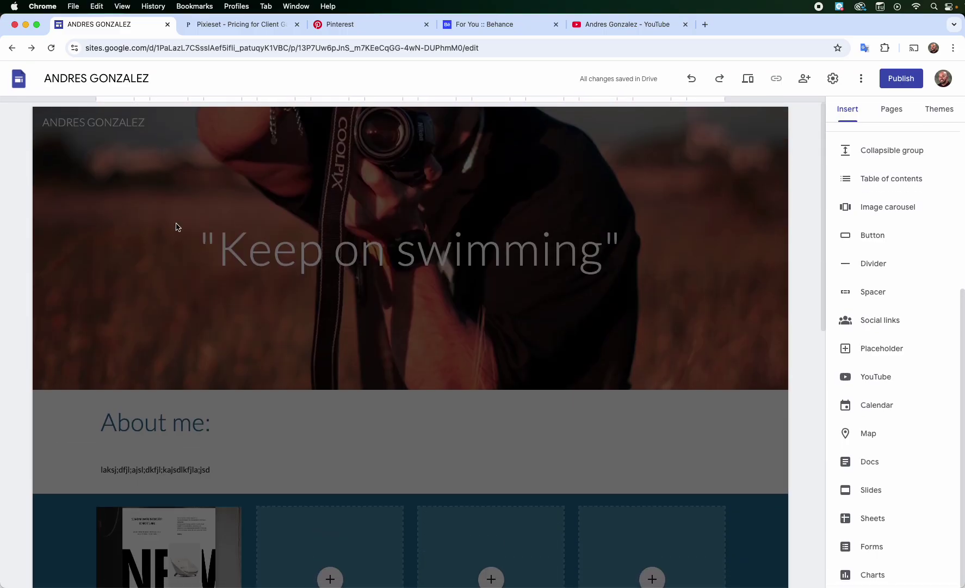
# Step: Preview the site and scroll through the Keep on swimming header, About me, project grid and footer
pyautogui.click(752, 80)
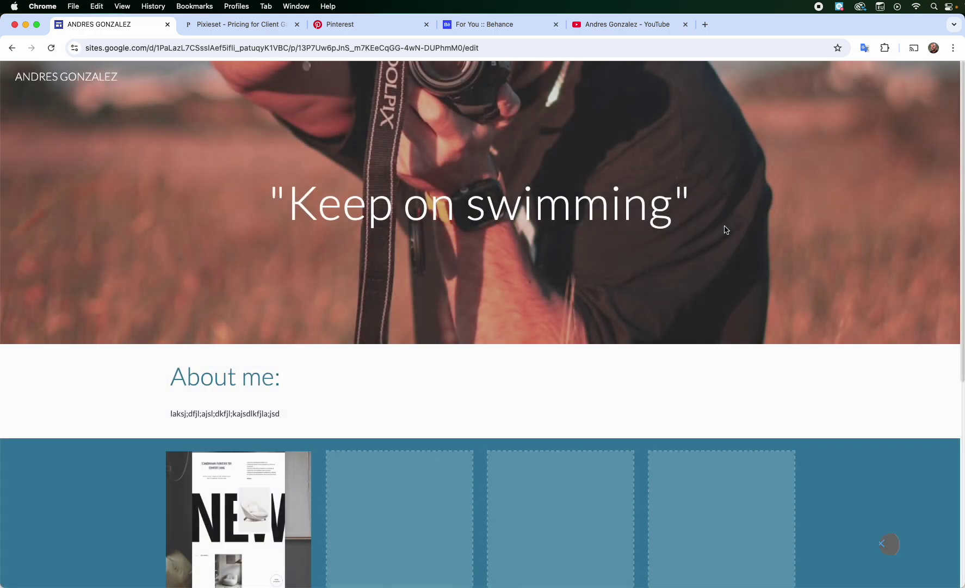
pyautogui.scroll(-6, 575, 238)
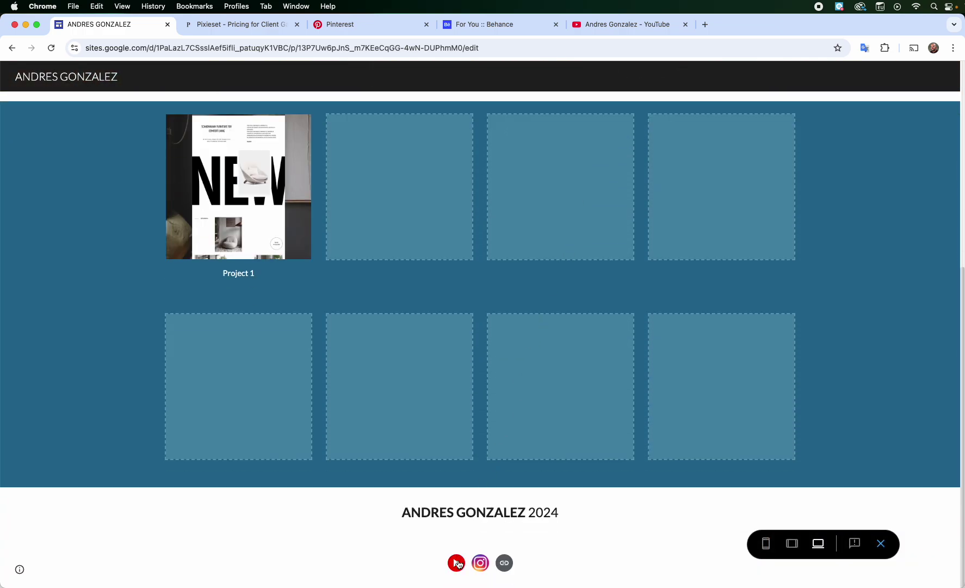
pyautogui.scroll(5, 522, 428)
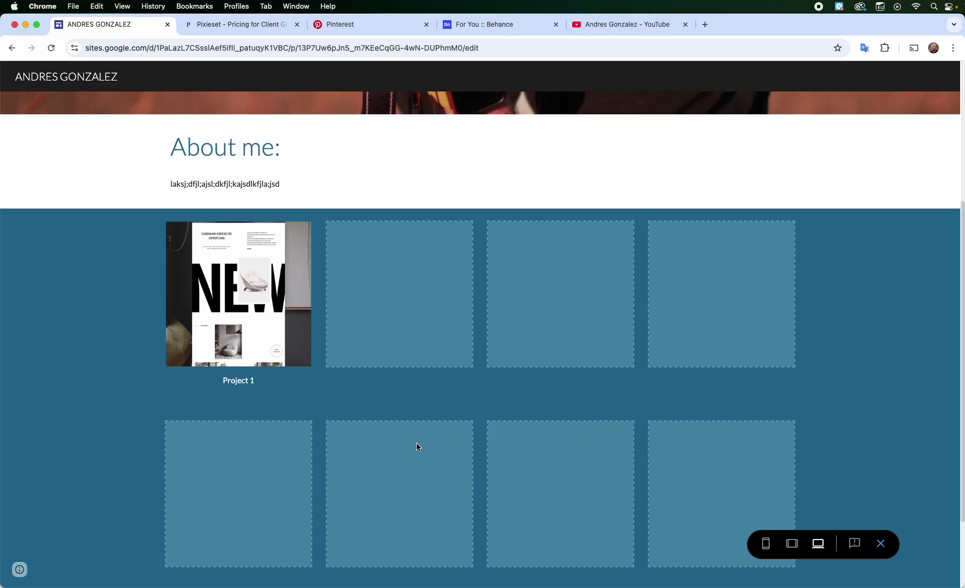
pyautogui.scroll(5, 437, 441)
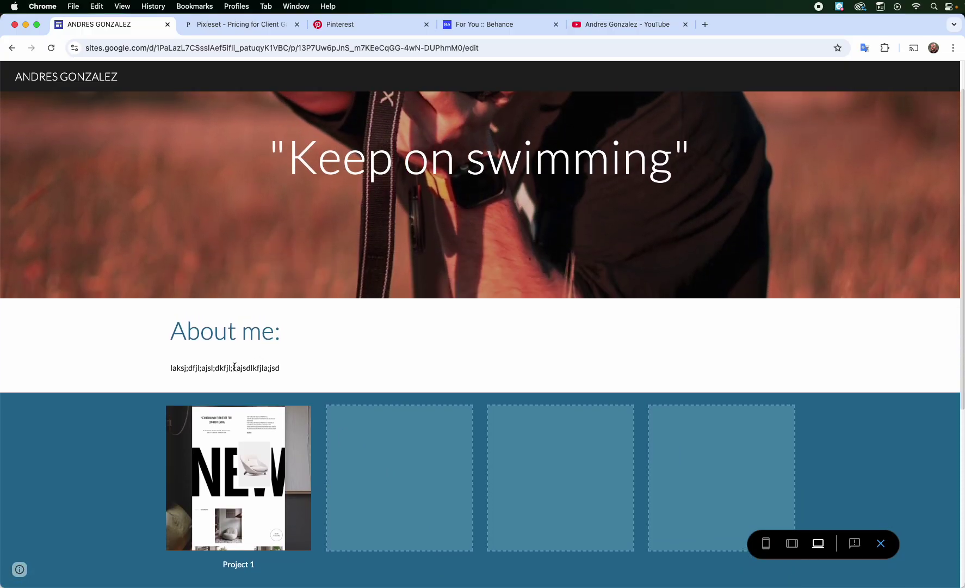